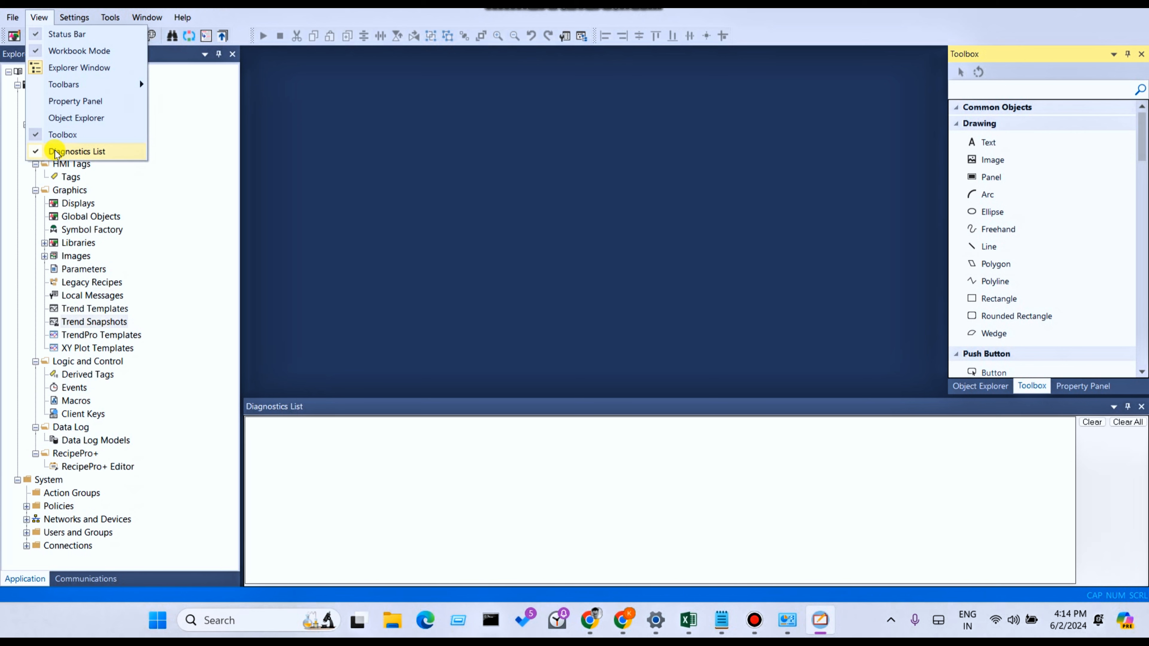
- Hide the Diagnostics List window and show it again
left_click(55, 153)
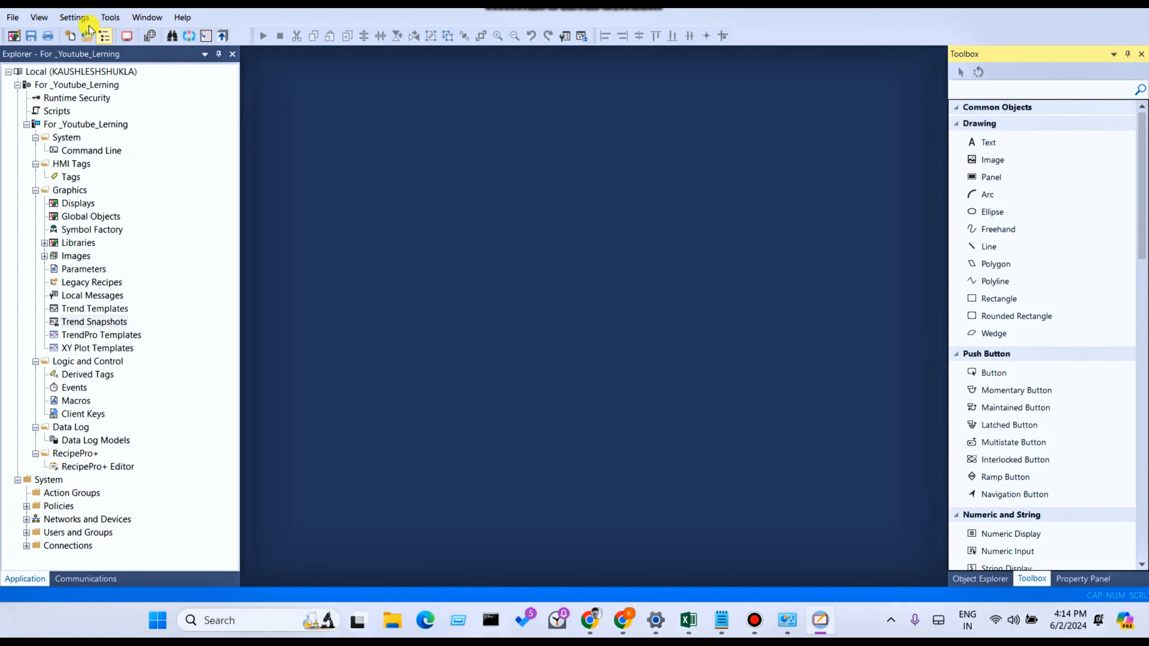
left_click(50, 19)
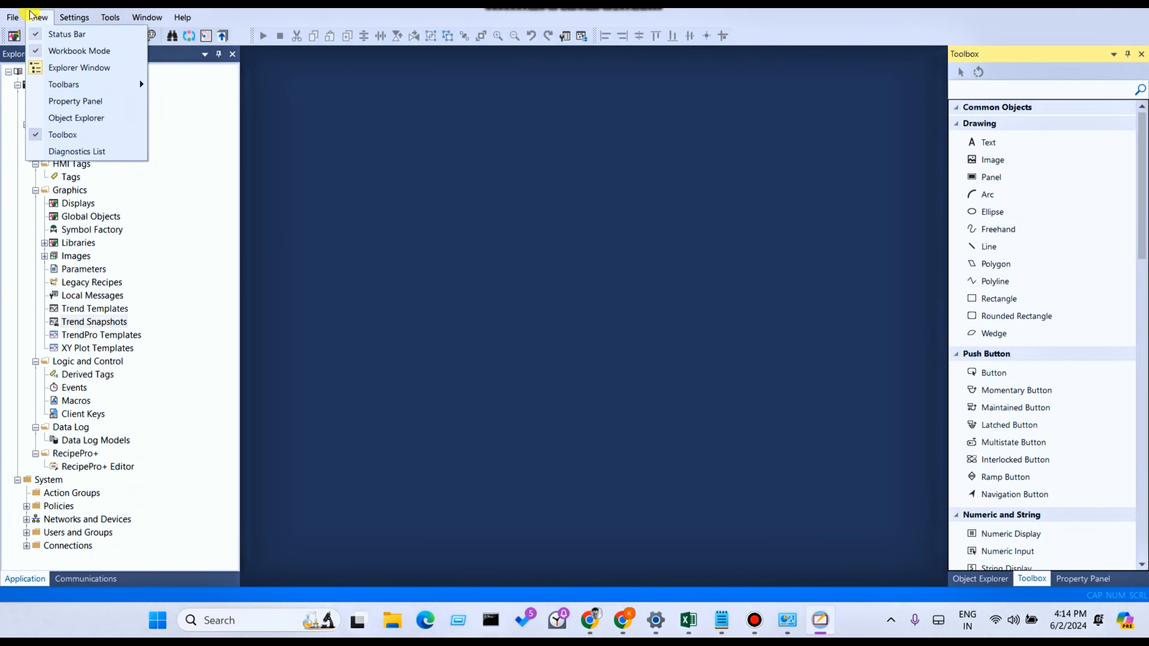
left_click(48, 154)
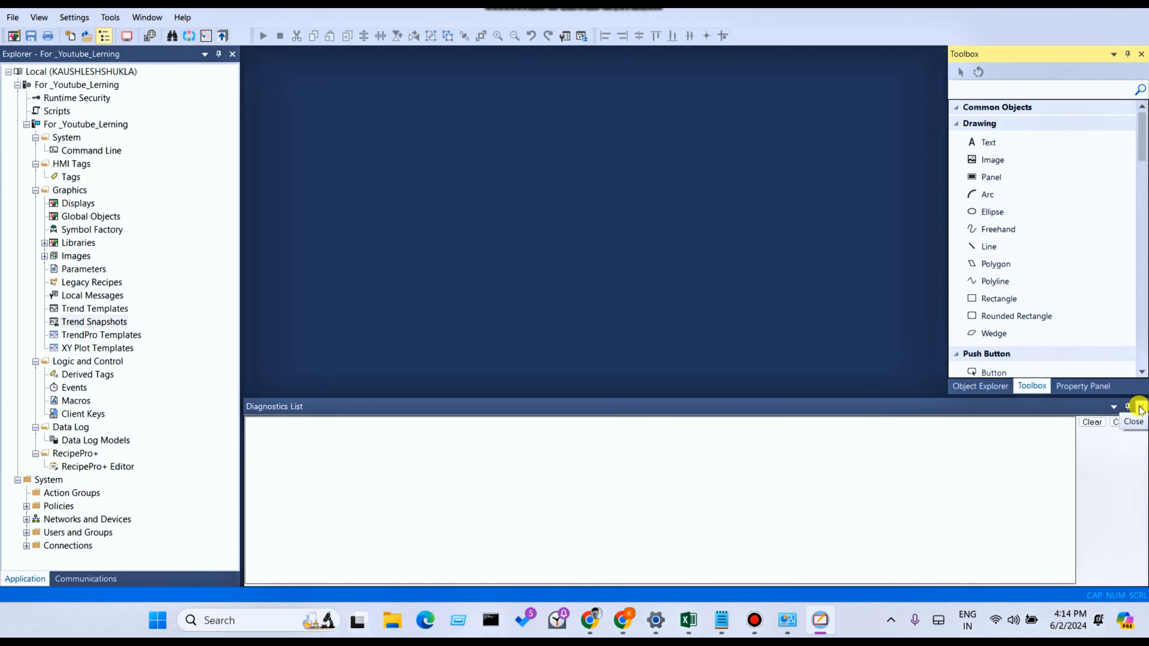
- Change the window position of the Diagnostics List from docked to Auto Hide
left_click(1114, 407)
left_click(1114, 409)
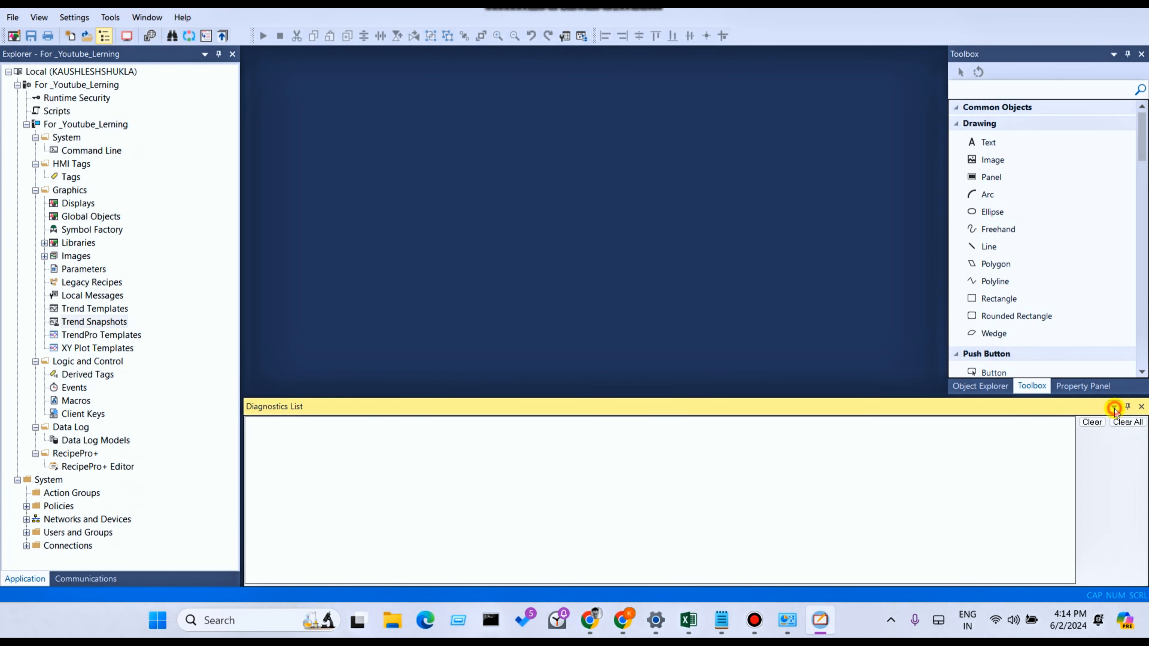
left_click(1115, 409)
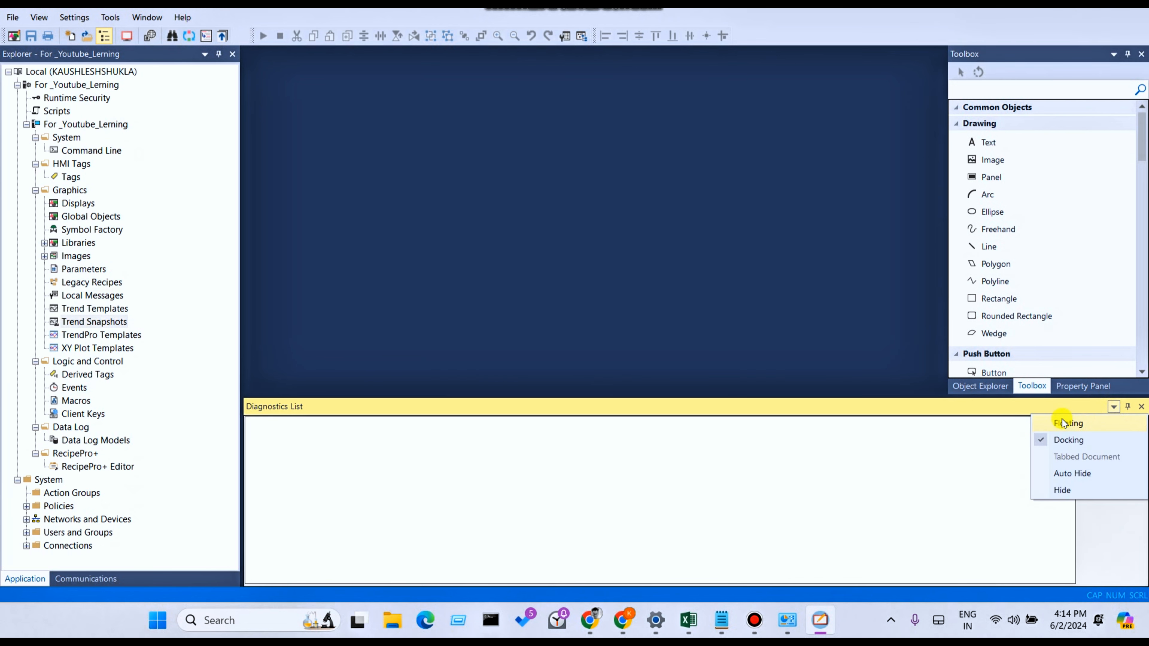
left_click(1089, 475)
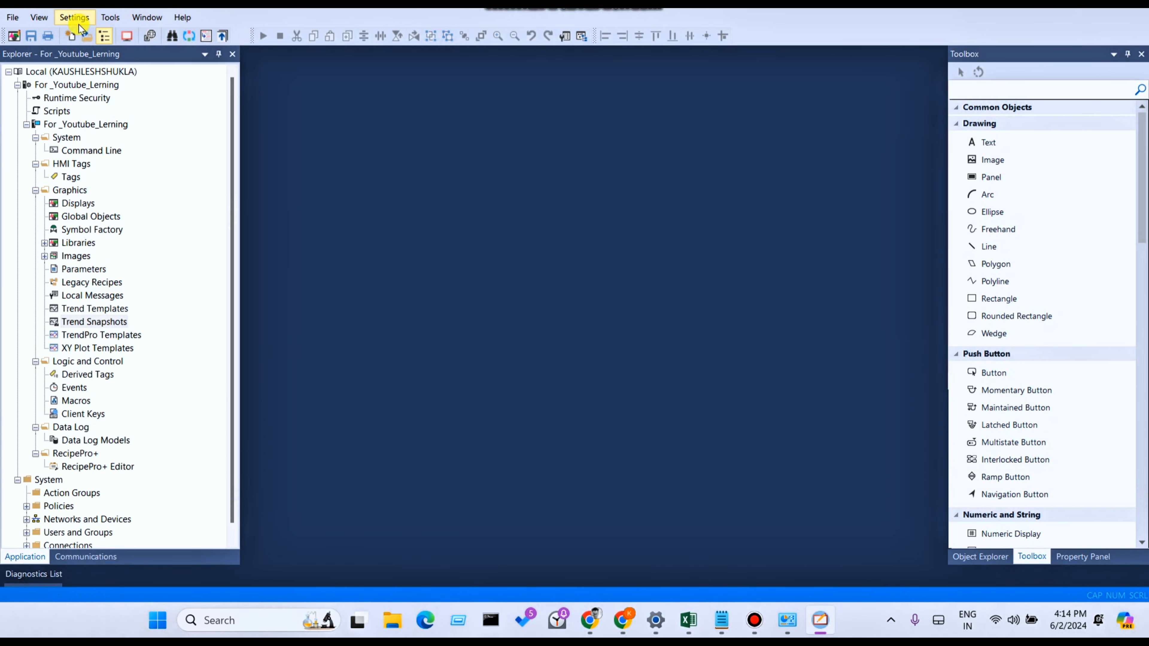
- Turn off Auto Hide for the Diagnostics List and shrink the docked window down to its title bar
left_click(47, 22)
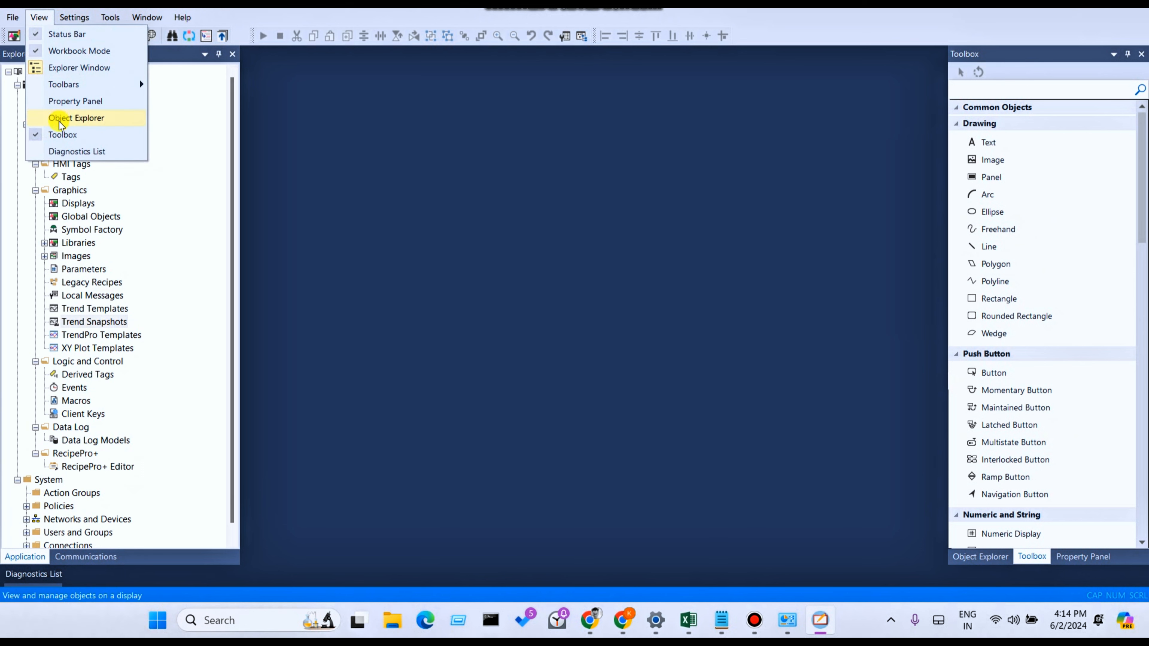
left_click(64, 152)
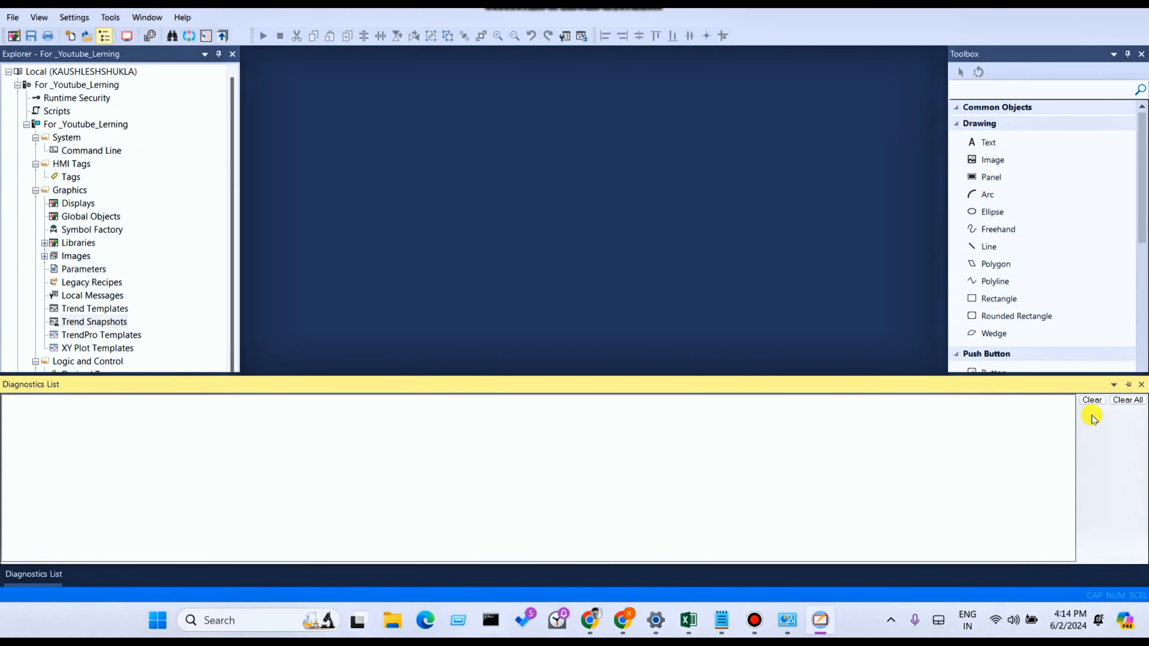
left_click(1113, 385)
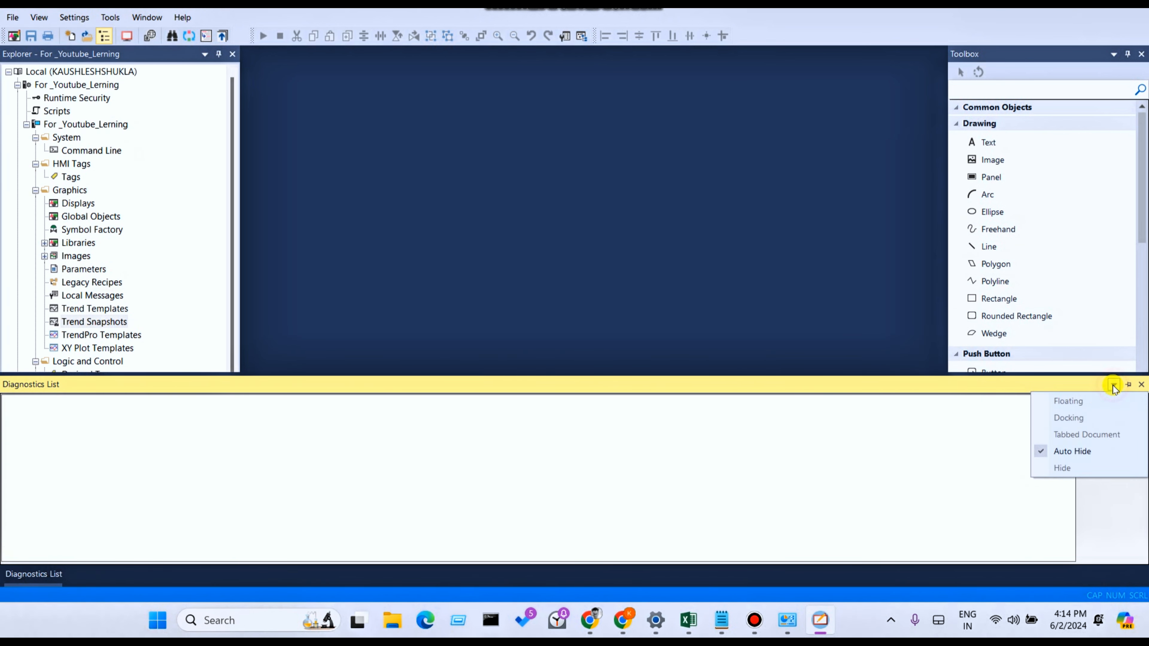
left_click(1072, 453)
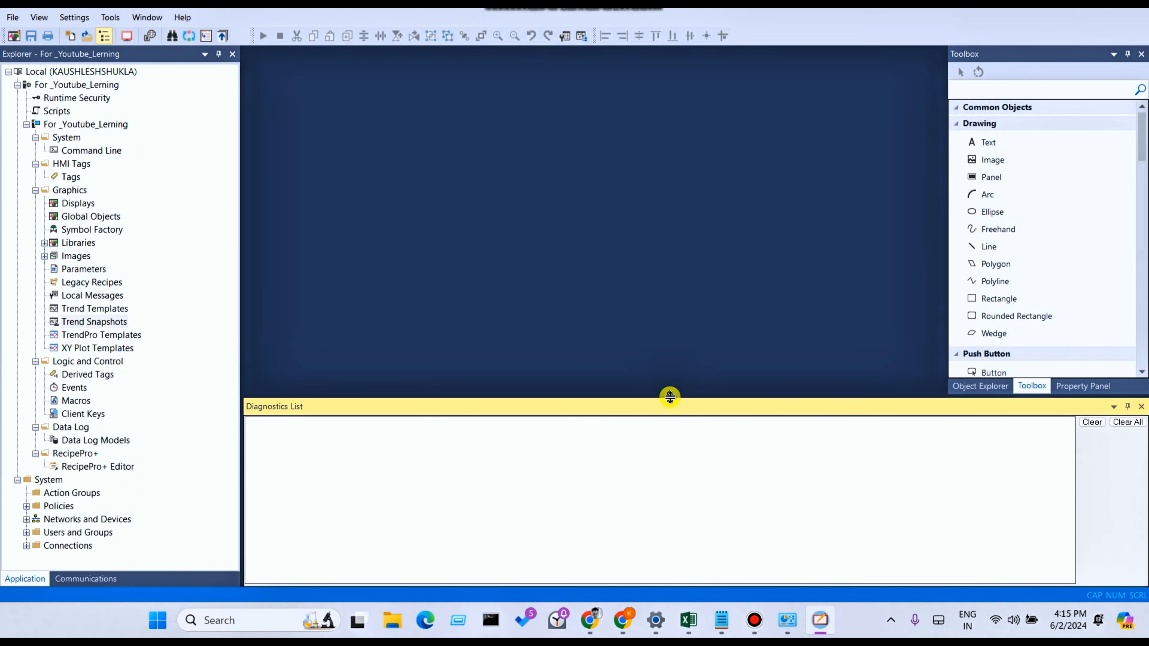
left_click_drag(669, 396, 649, 577)
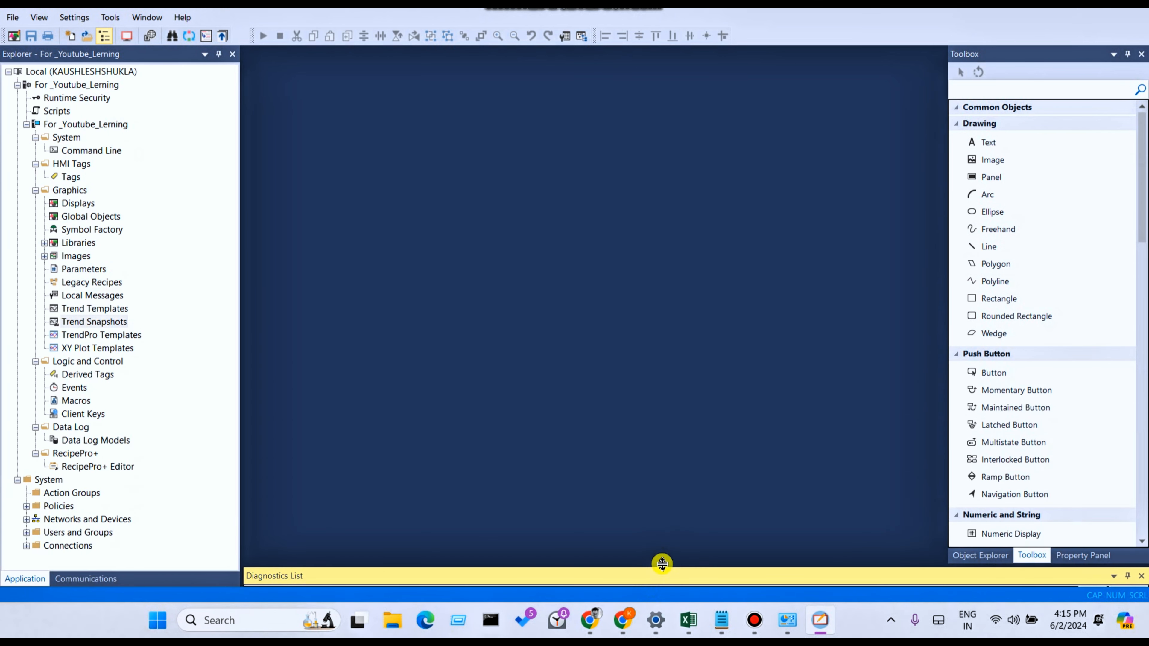
- Open the Runtime Security settings, review the account and macro options, and close the window
left_click(77, 18)
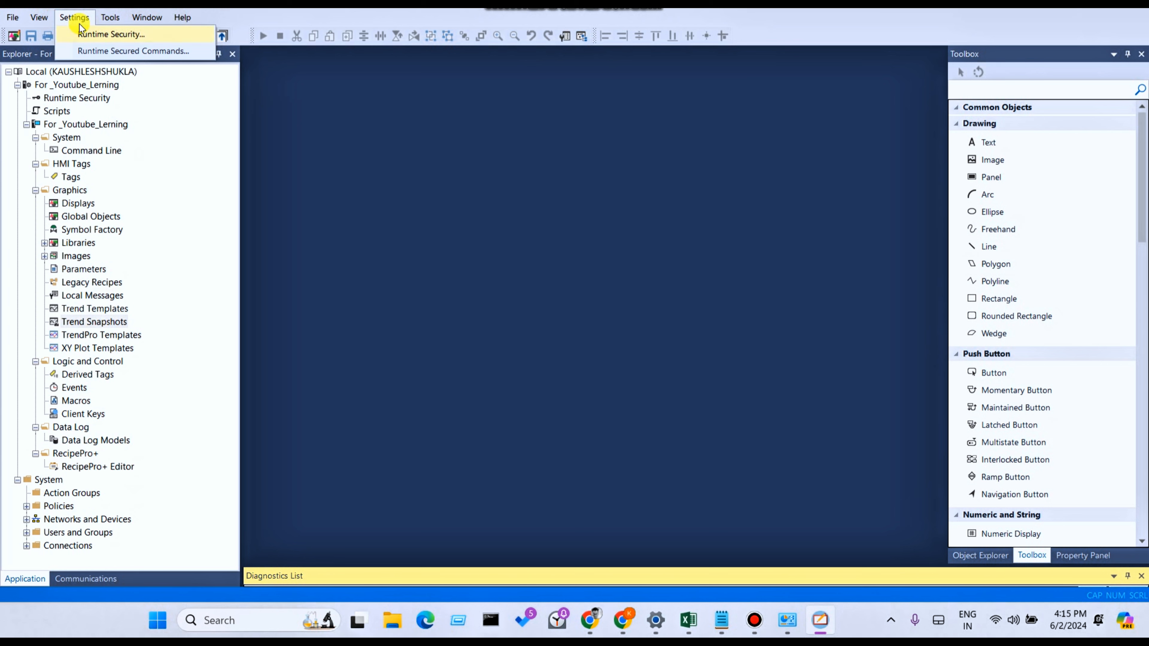
mouse_move(44, 20)
mouse_move(83, 20)
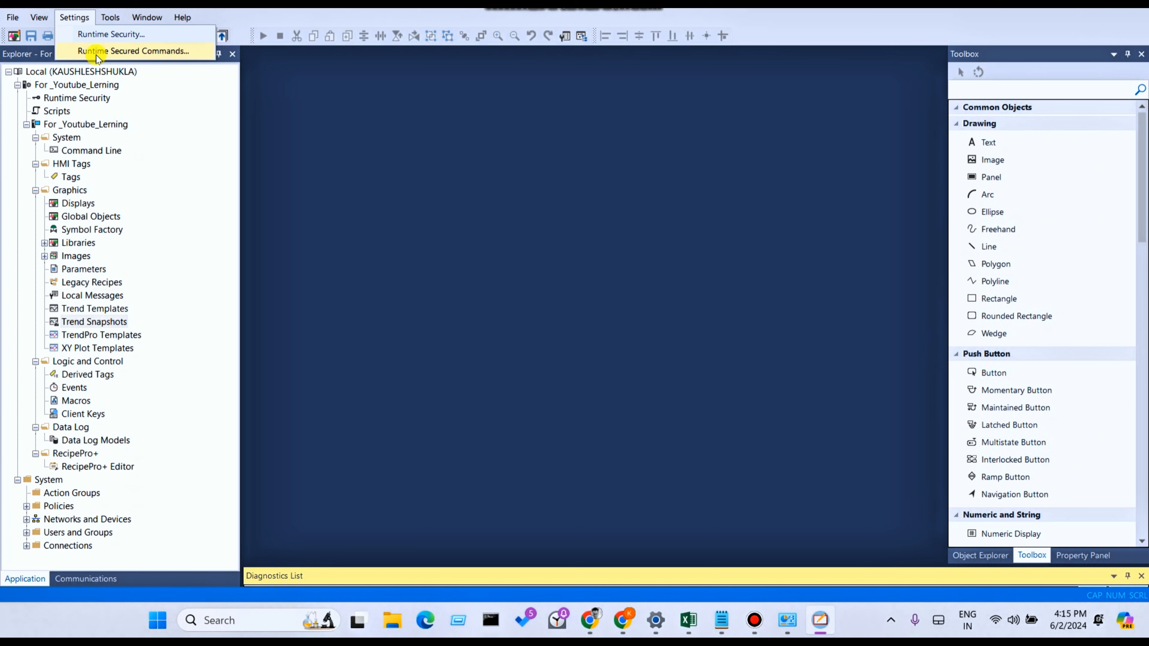
left_click(96, 34)
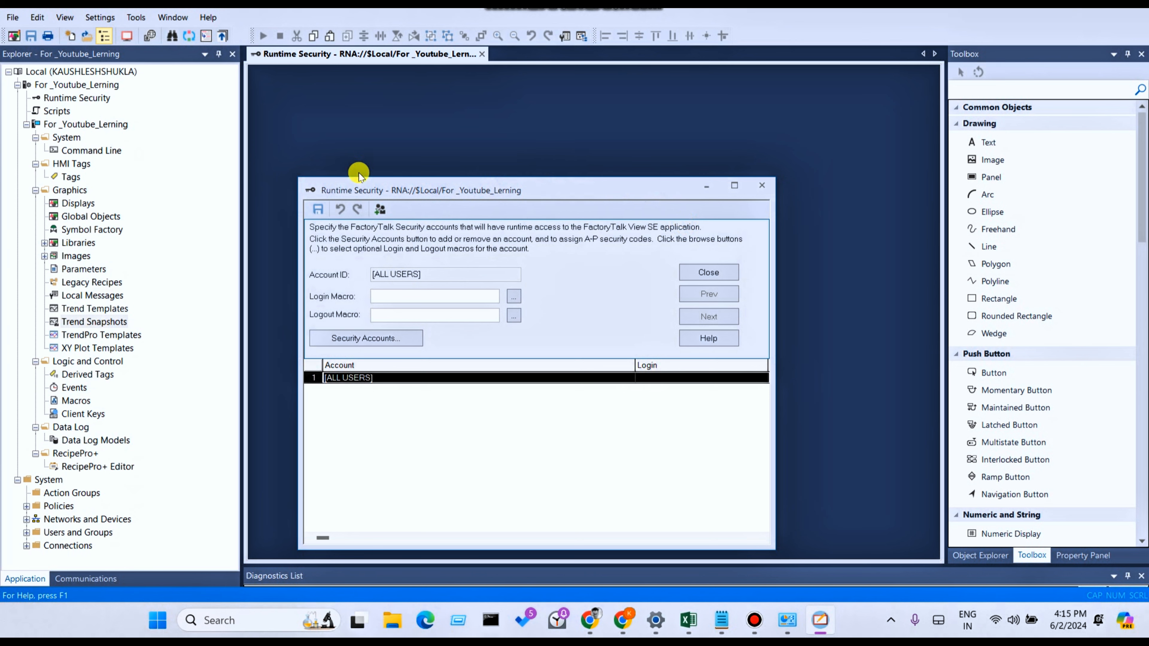
left_click(756, 191)
- Open Diagnostics Setup and review the setup pages for the Diagnostics List, ME Audit Trail, Local Log and ODBC Database destinations
left_click(109, 18)
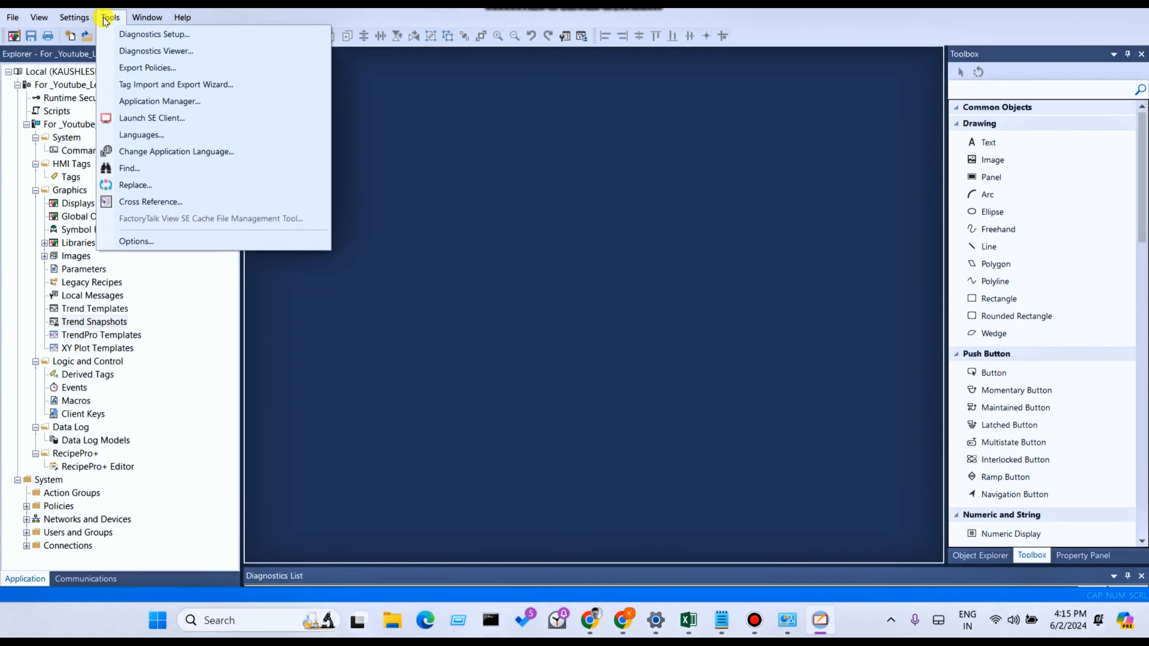
mouse_move(76, 19)
left_click(133, 39)
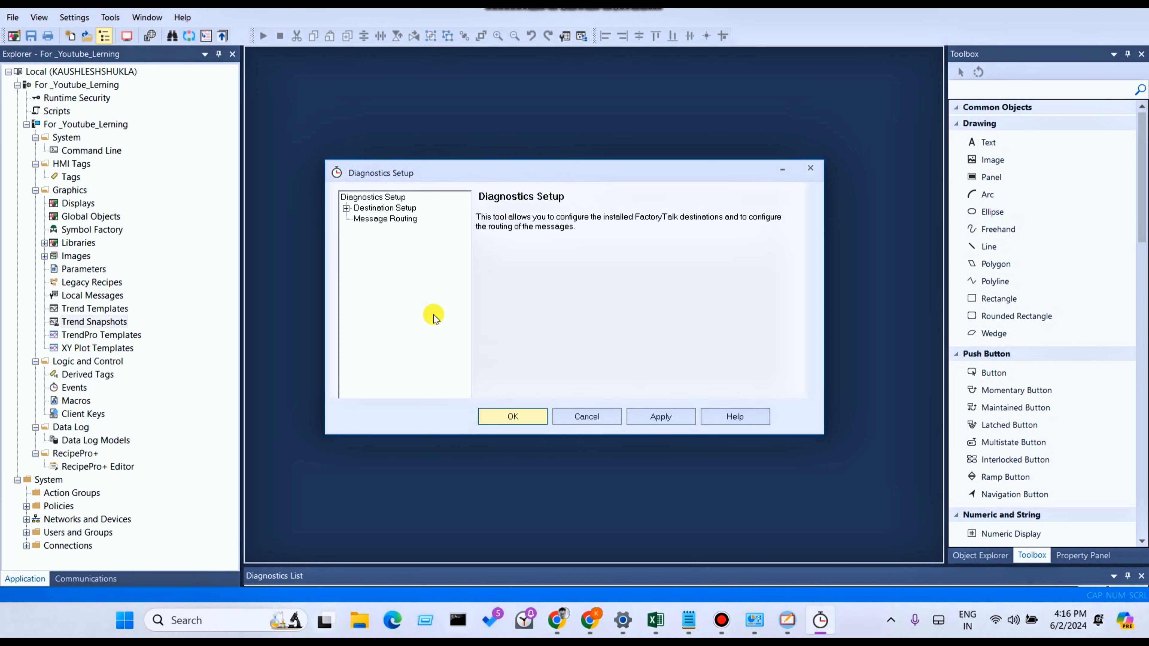
left_click(346, 210)
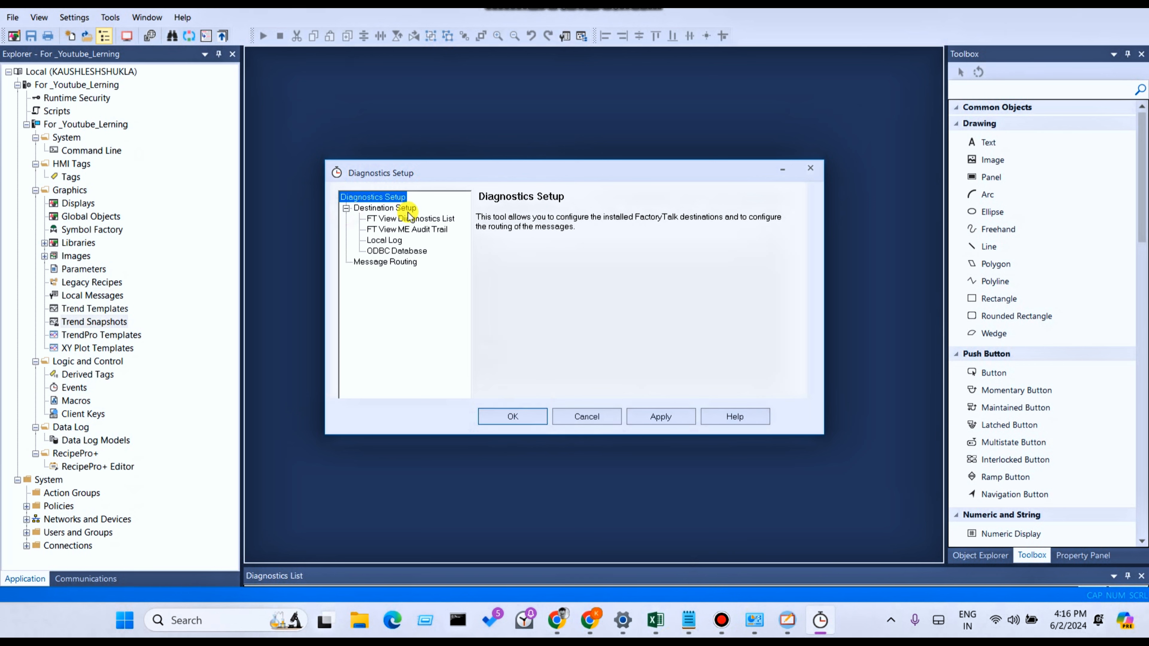
left_click(390, 219)
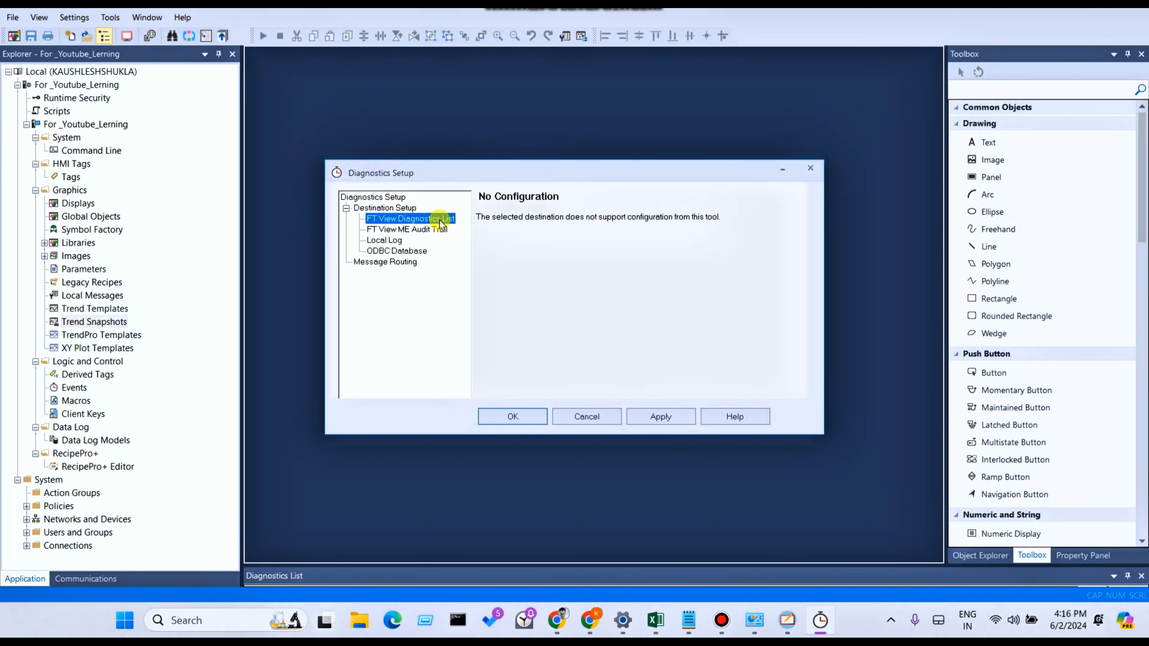
left_click(404, 230)
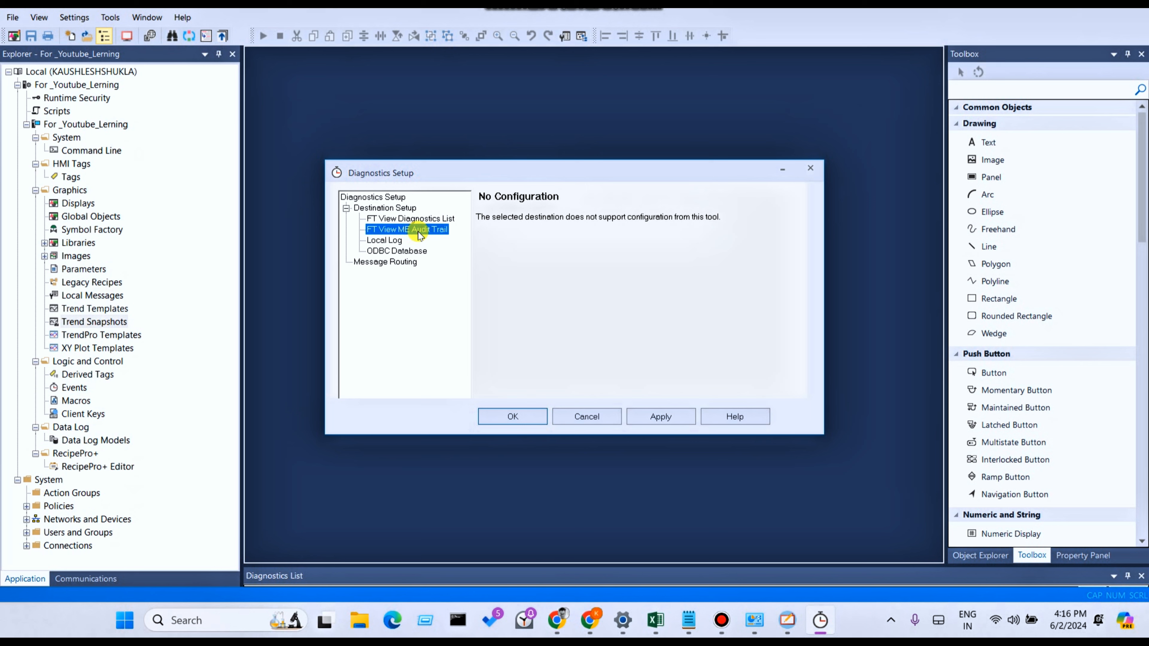
left_click(390, 240)
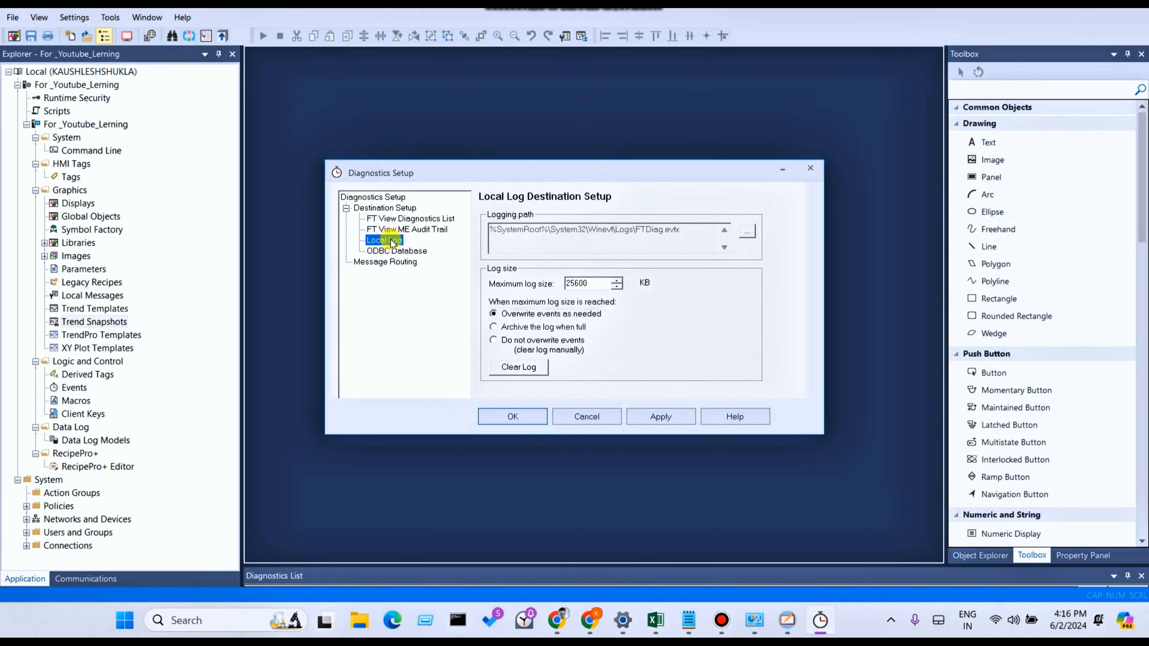
left_click(394, 254)
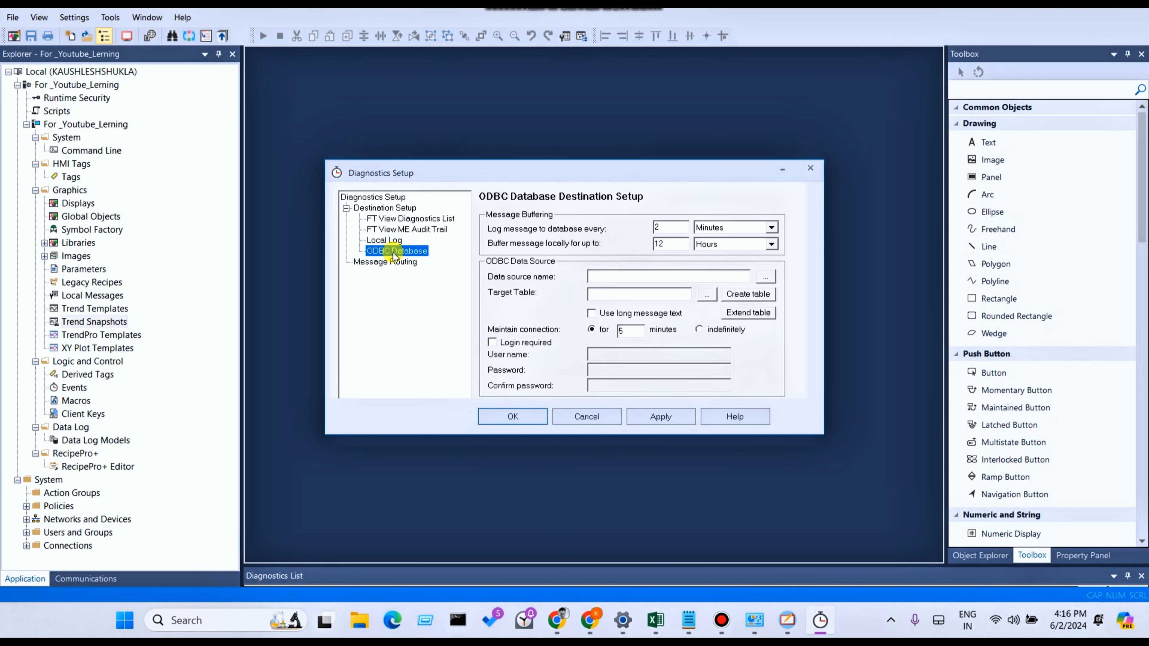
- Route Operator and Engineer Audit messages and all Developer categories to FT View Diagnostics List, and accept messages from PanelView Plus devices or MobileView
left_click(385, 262)
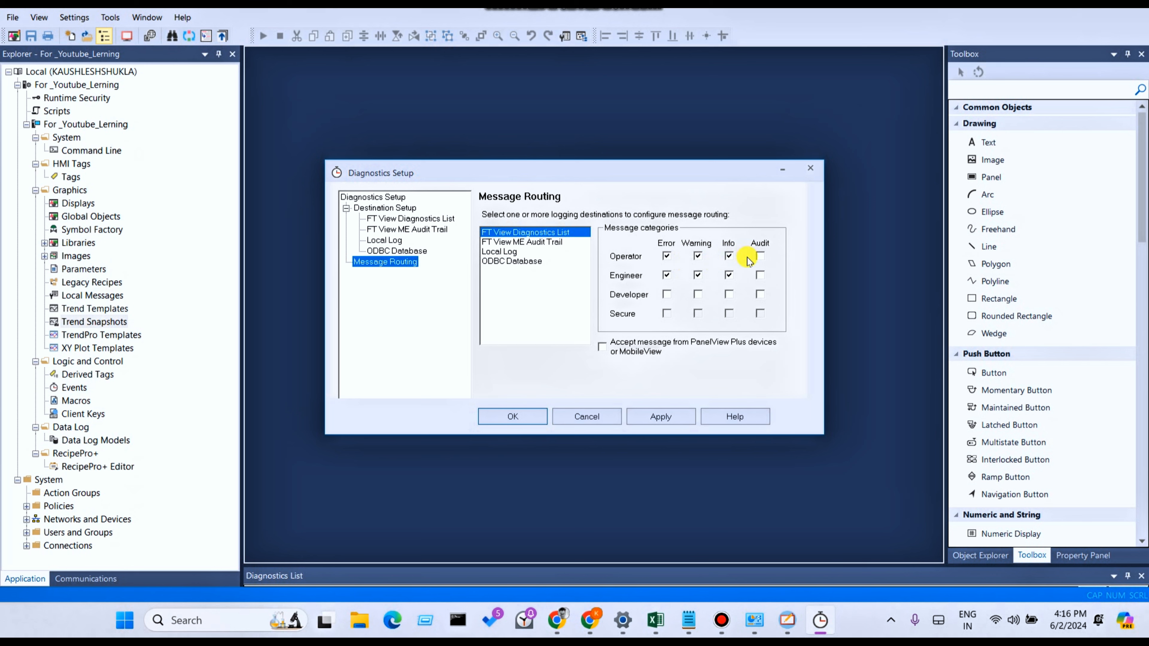
left_click(758, 257)
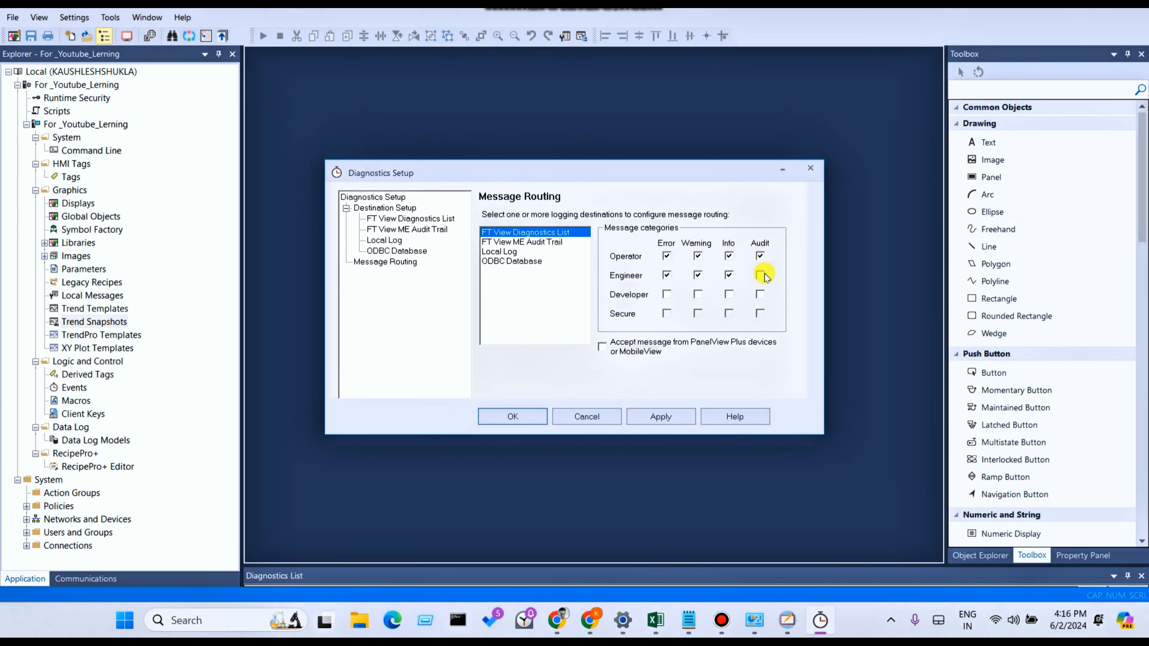
left_click(667, 295)
left_click(729, 295)
left_click(760, 295)
- Review the message routing and destination setup for FT View ME Audit Trail
left_click(517, 243)
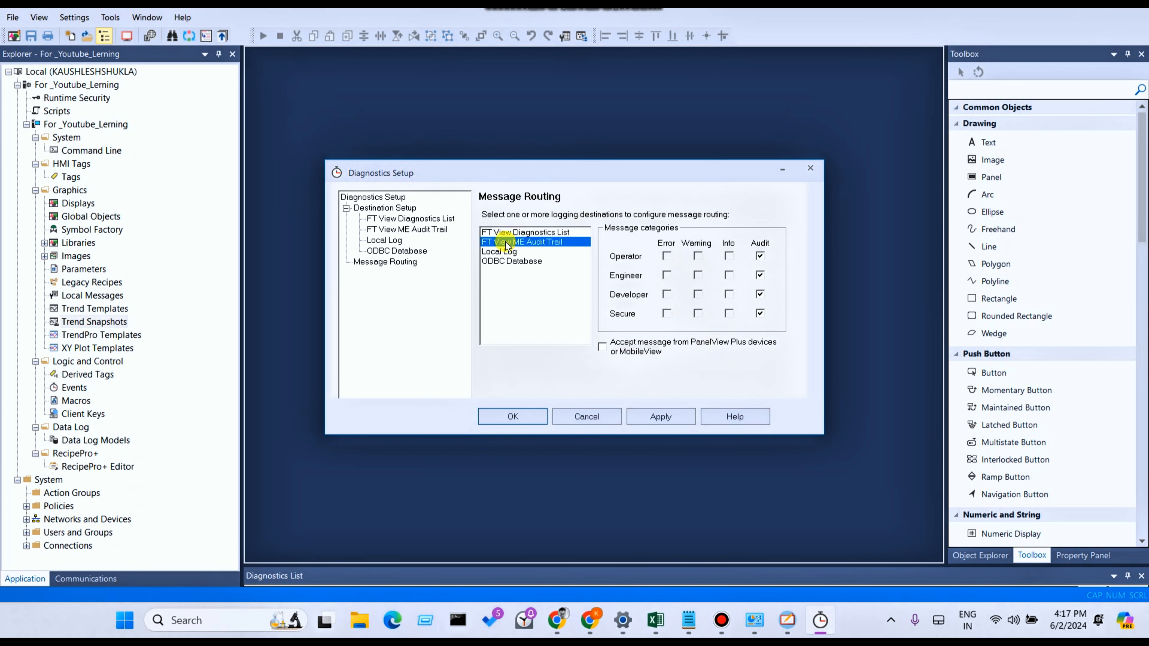
left_click(383, 218)
left_click(385, 230)
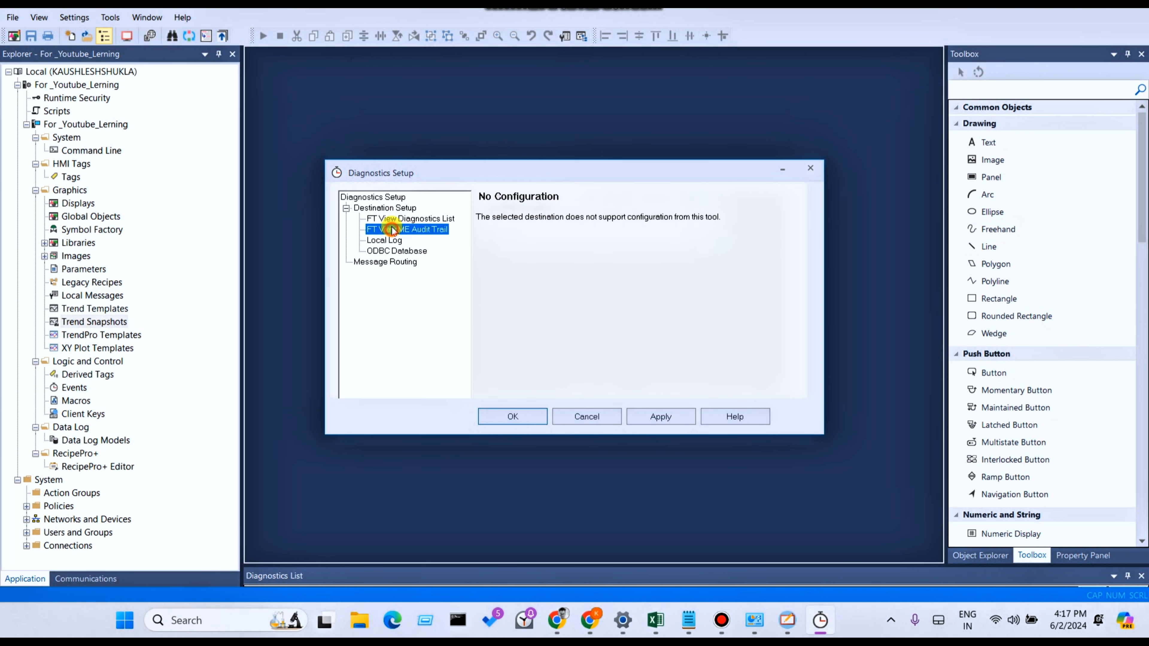
left_click(383, 208)
left_click(385, 261)
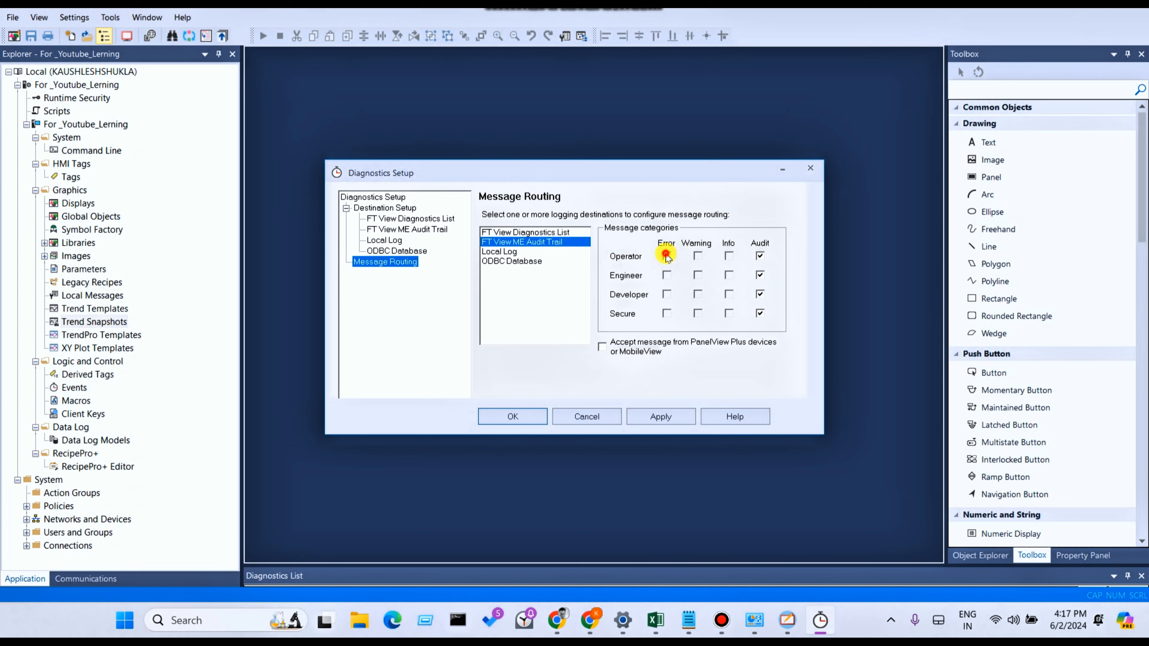
- Enable Developer Error and Warning messages for the Local Log destination in Message Routing
left_click(509, 253)
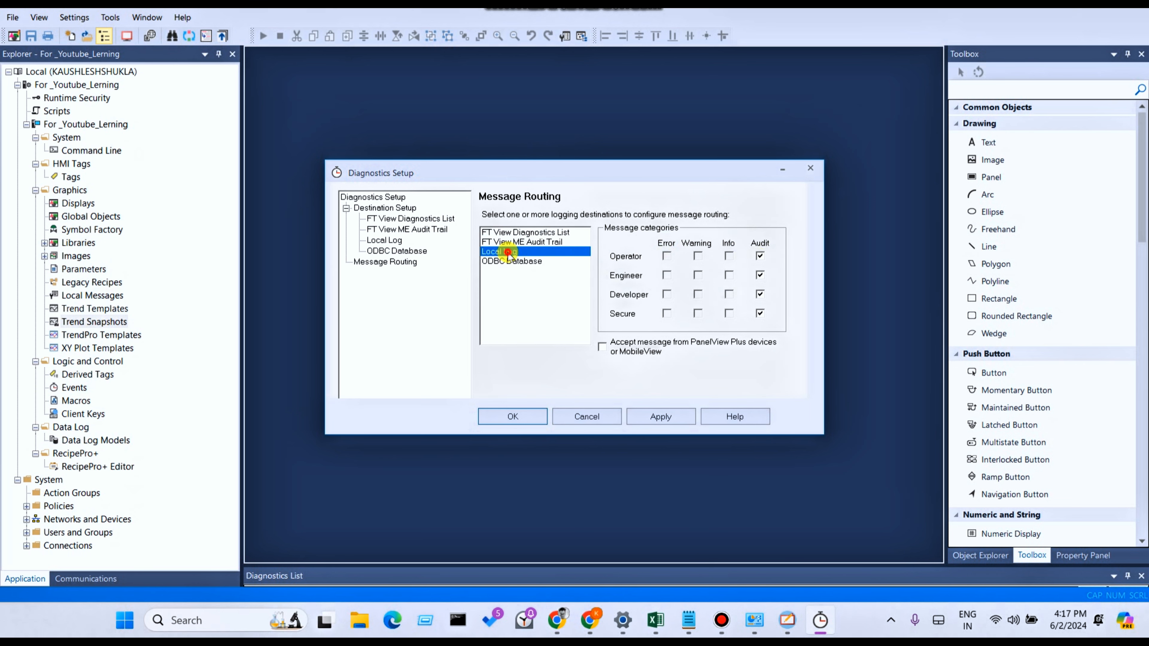
left_click(667, 295)
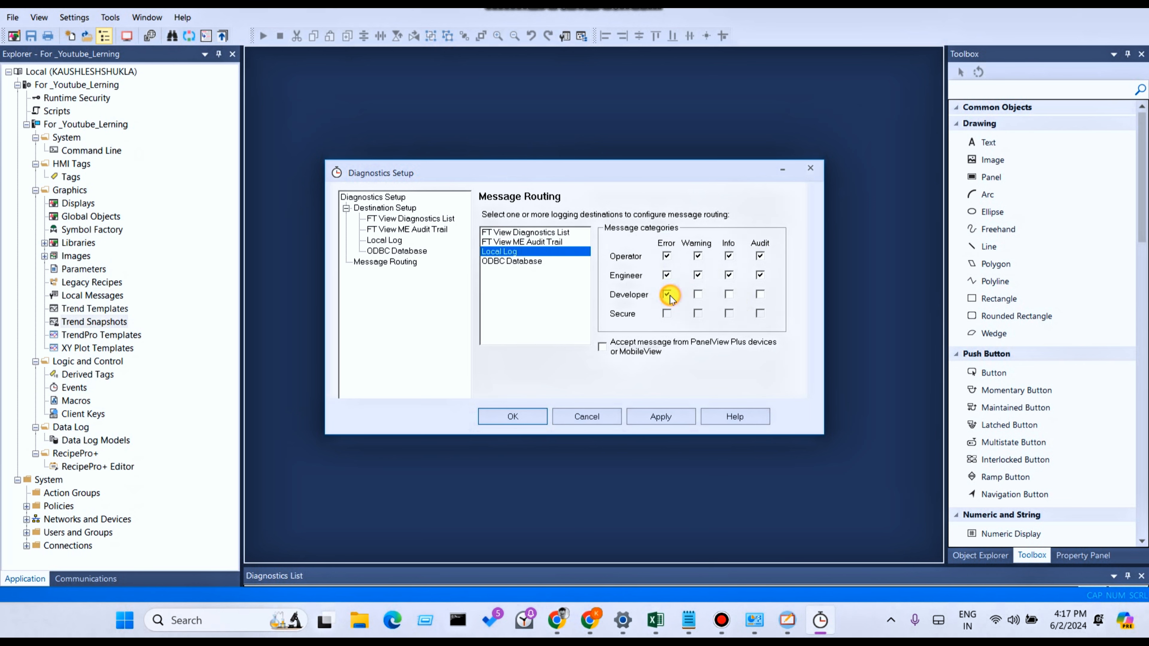
left_click(698, 294)
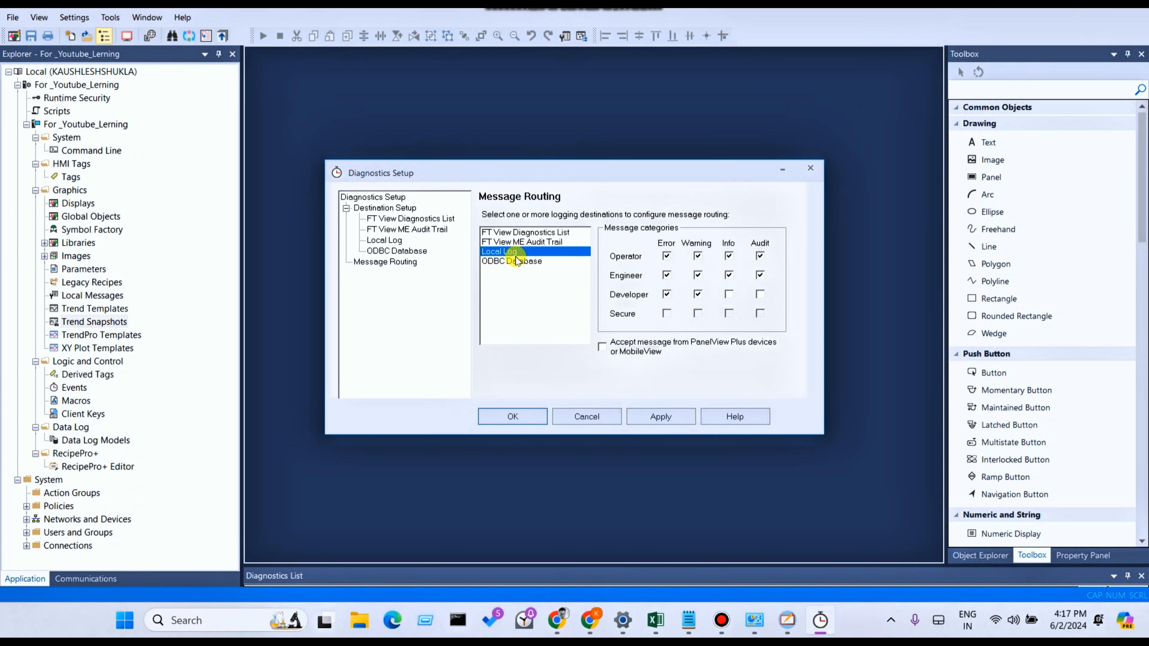
left_click(728, 295)
left_click(760, 295)
- Enable Developer Error, Warning and Info messages for the ODBC Database destination, then apply the changes and close Diagnostics Setup
left_click(523, 262)
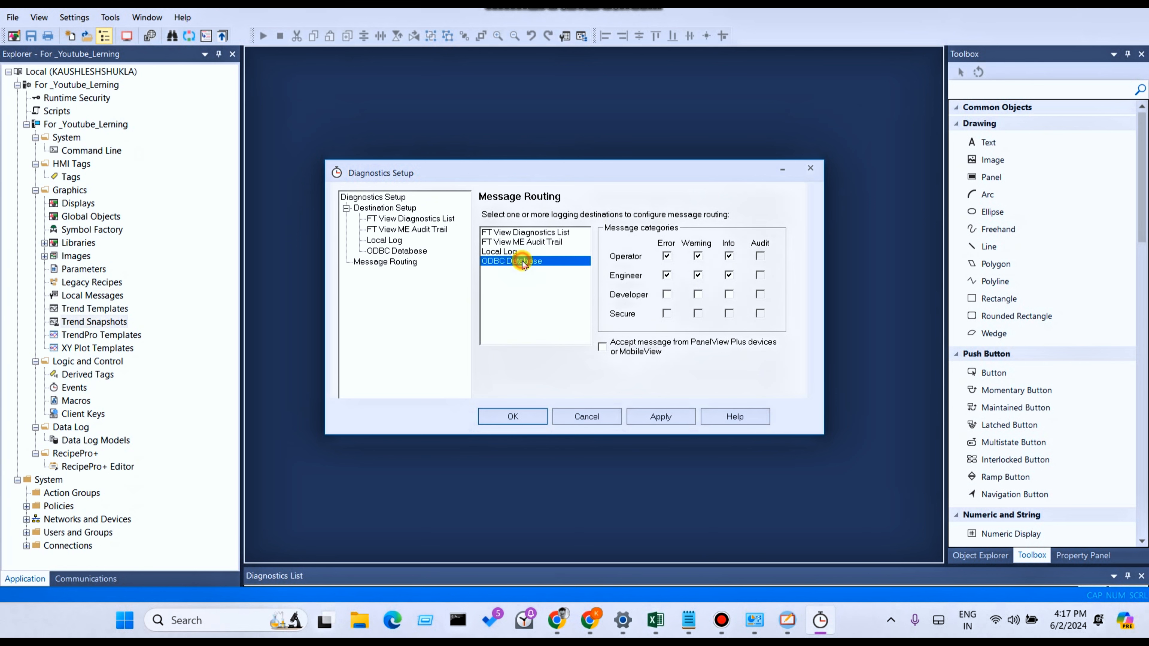
left_click(667, 295)
left_click(697, 295)
left_click(729, 294)
left_click(657, 416)
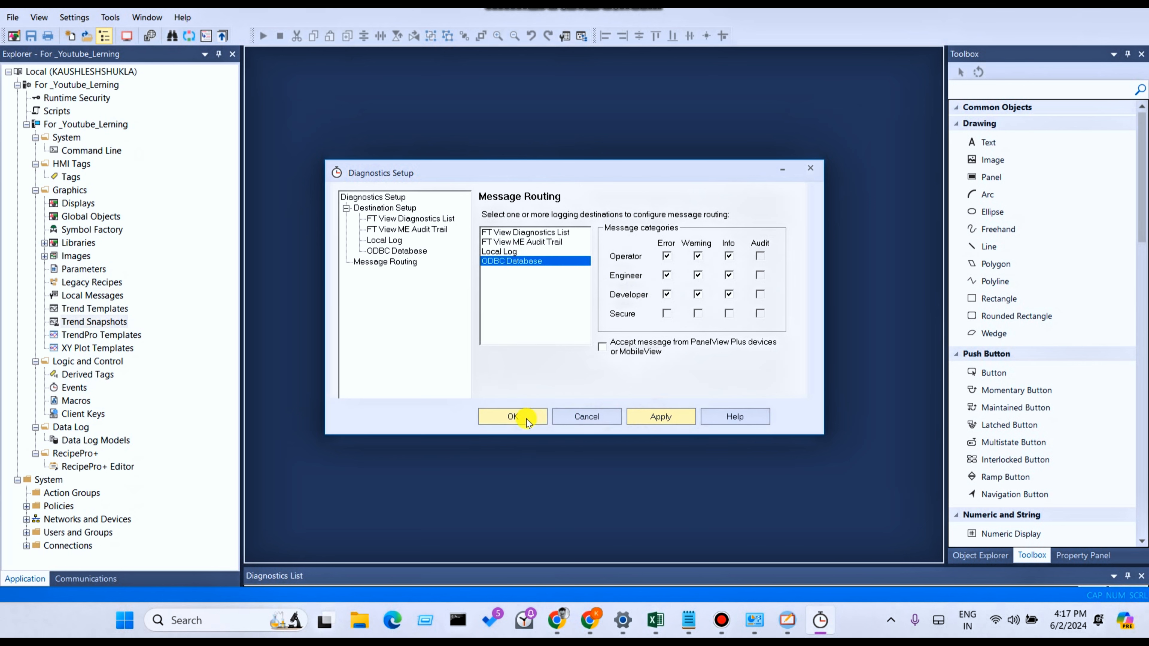
left_click(657, 417)
left_click(513, 416)
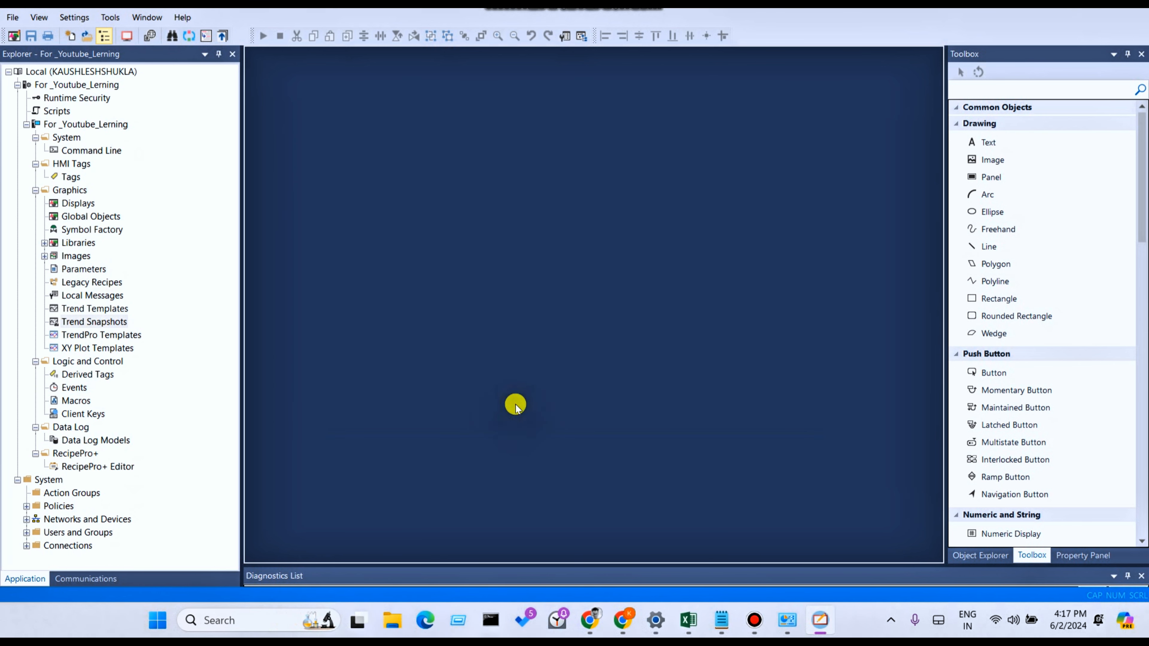
- Enlarge the Diagnostics List window and examine the logged message routing and receiver configuration entries
left_click_drag(378, 566, 392, 440)
left_click(448, 497)
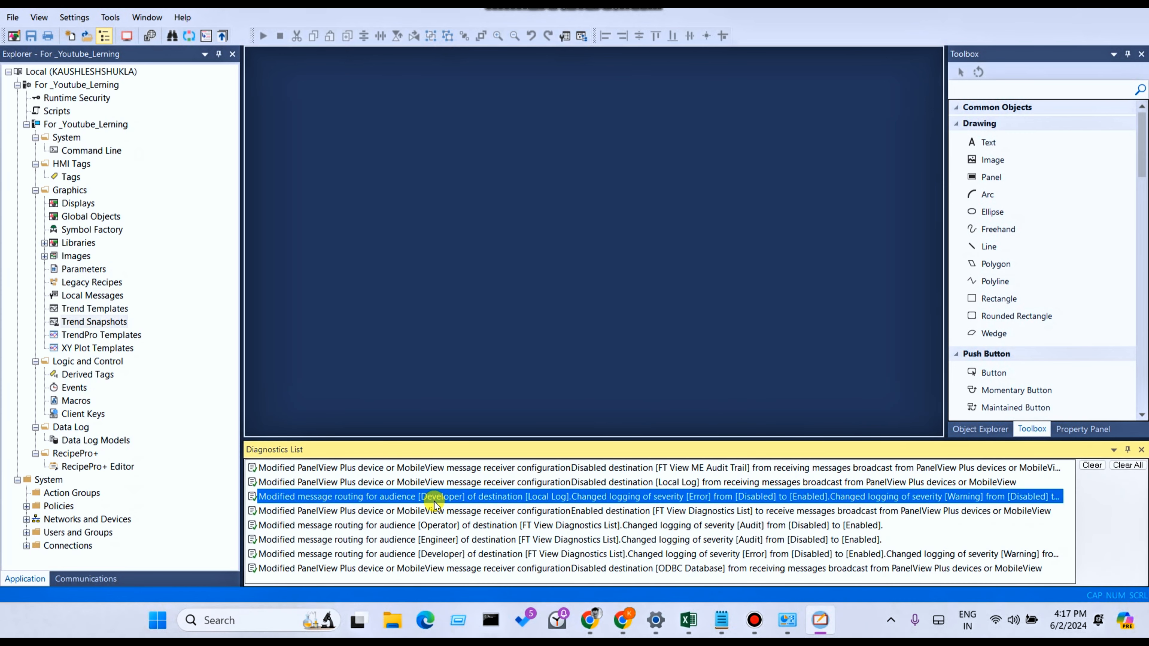
left_click(434, 471)
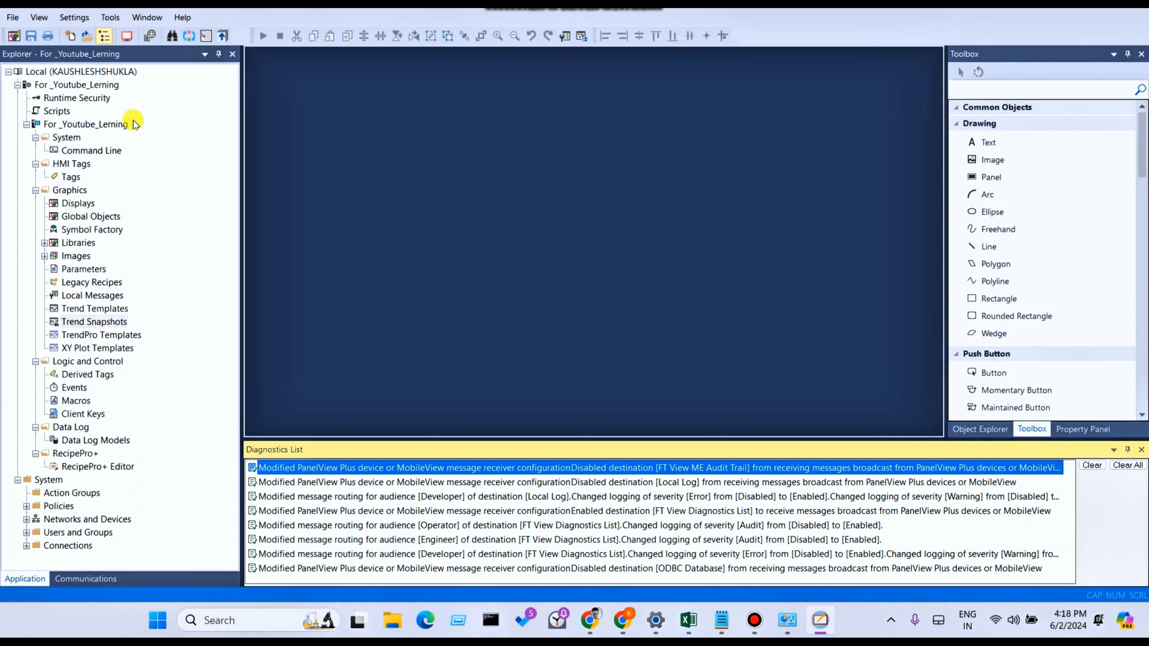
- Open the Diagnostics Viewer using the Local FactoryTalk Directory and reposition its window
left_click(117, 18)
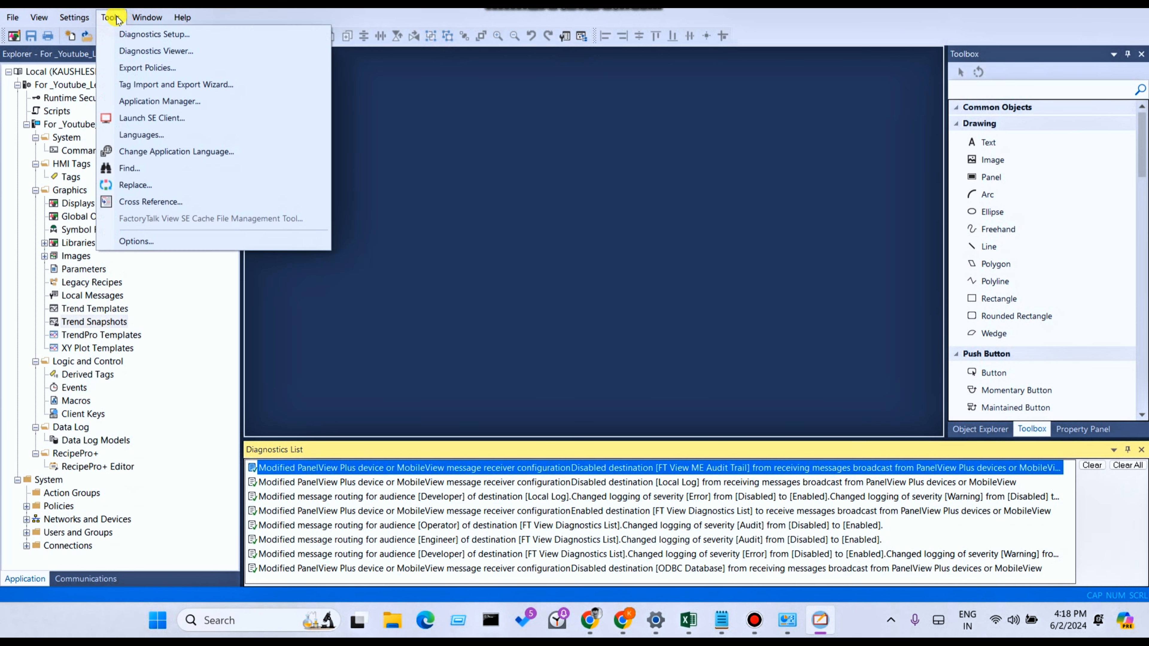
left_click(132, 50)
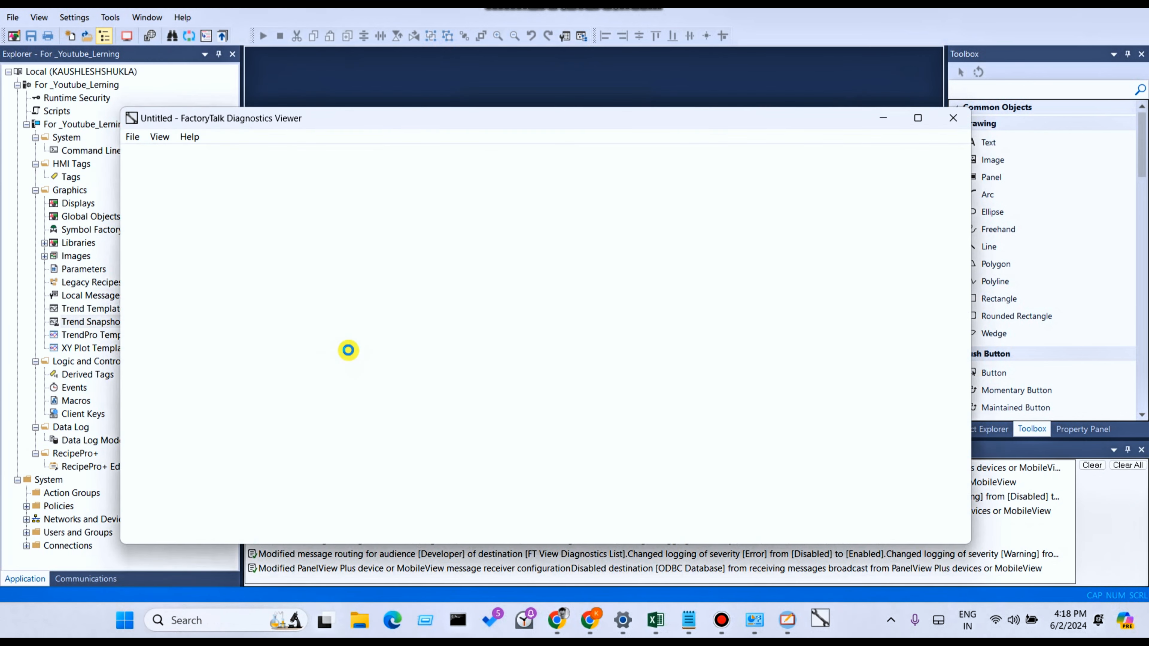
left_click(466, 328)
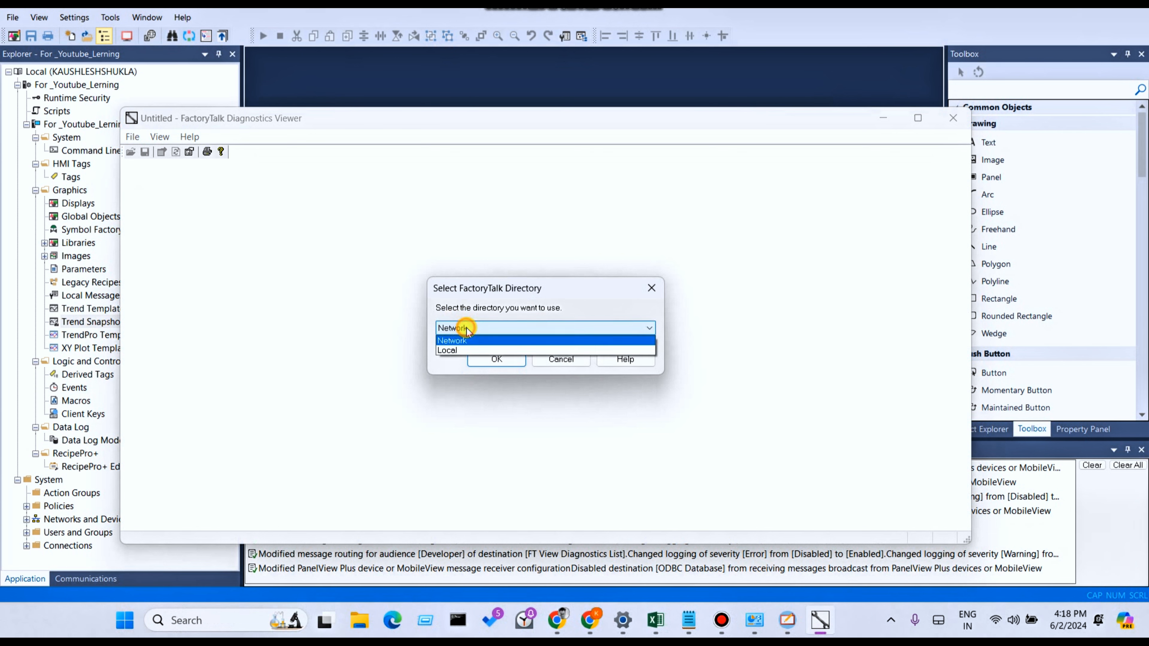
left_click(468, 327)
left_click(471, 328)
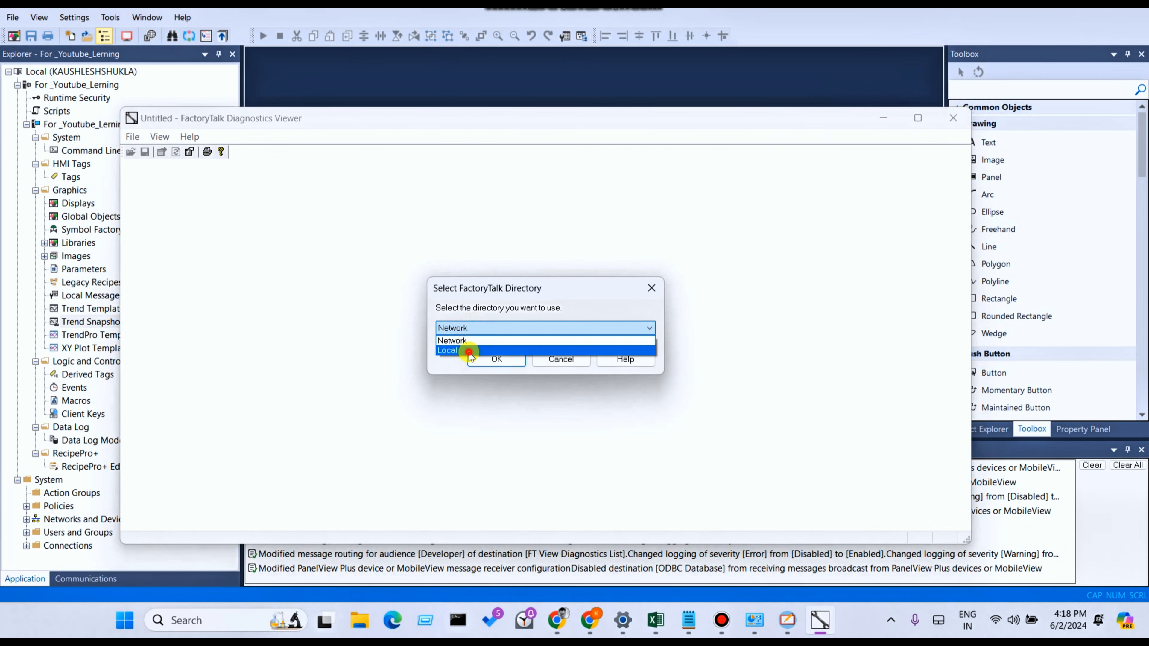
left_click(469, 351)
left_click(493, 358)
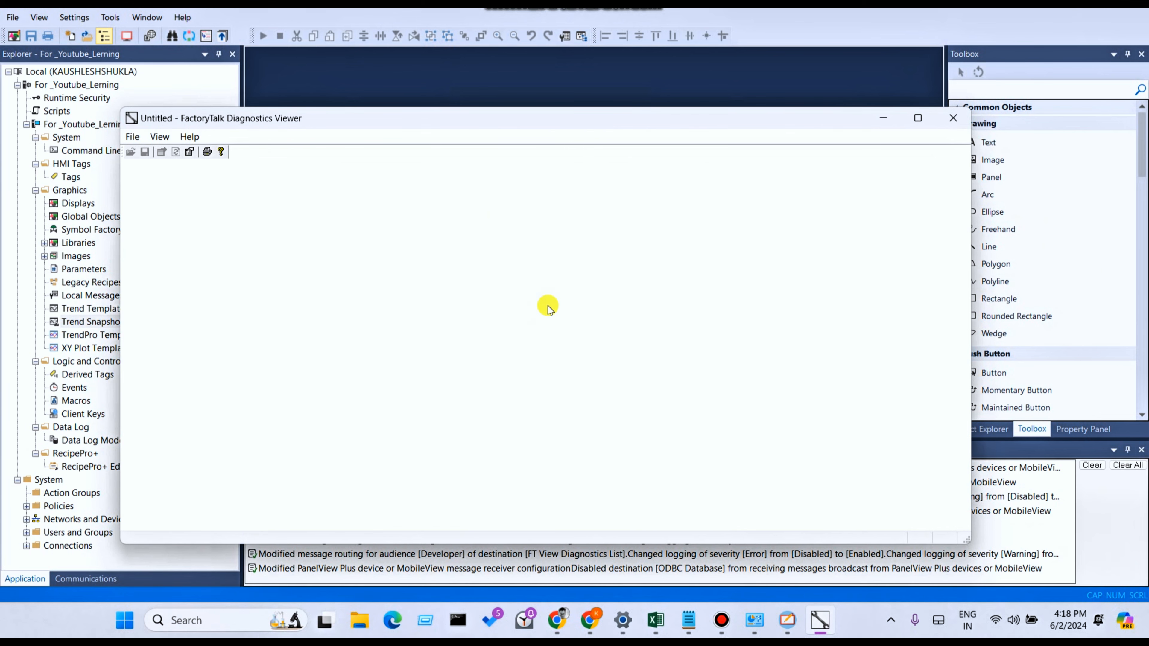
mouse_move(552, 122)
left_mouse_down()
mouse_move(259, 392)
mouse_move(248, 579)
mouse_move(611, 571)
mouse_move(564, 64)
mouse_move(515, 146)
mouse_move(537, 114)
left_mouse_up()
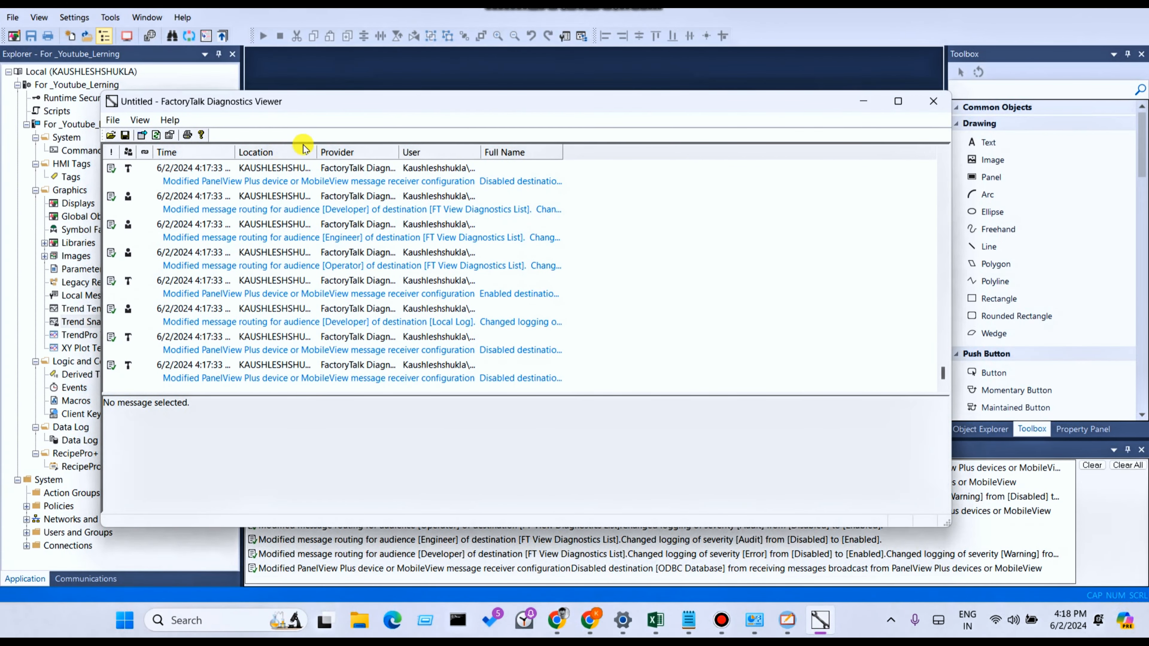
- Widen the Time, Location and Provider columns of the diagnostics message list and enlarge the viewer window
left_click_drag(235, 152, 482, 149)
left_click_drag(563, 152, 819, 152)
left_click_drag(950, 267, 1141, 250)
left_click_drag(901, 152, 1004, 155)
- Enlarge the viewer window further and widen the User column so the full entries can be read across the message list
left_click_drag(841, 109, 660, 119)
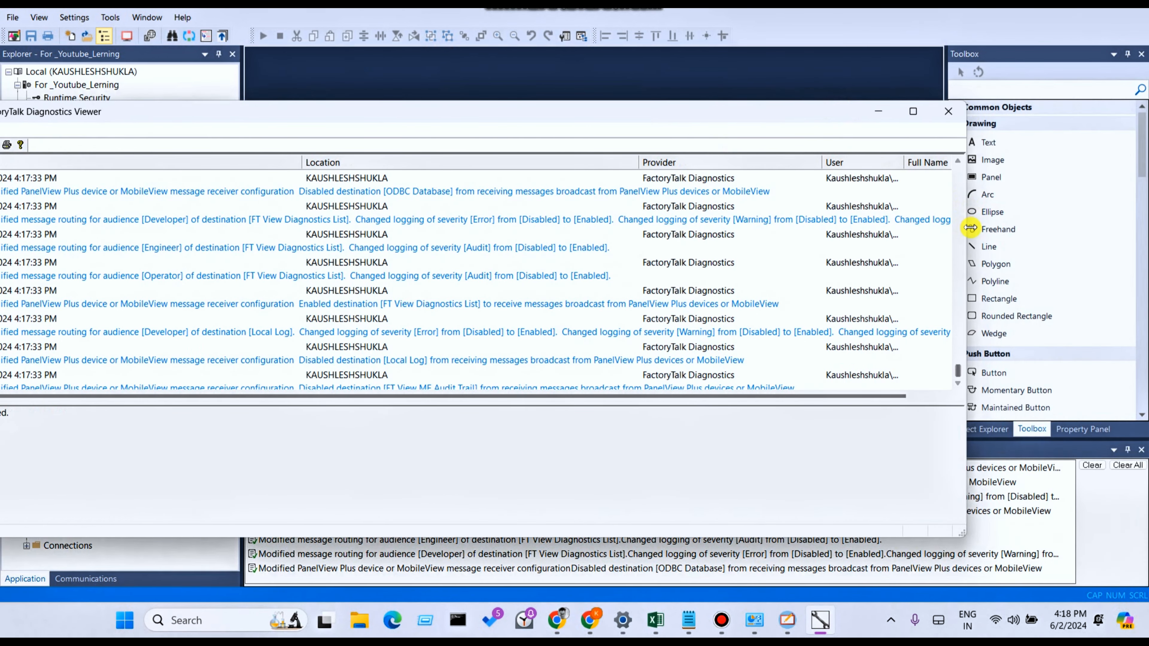
left_click_drag(970, 228, 1071, 226)
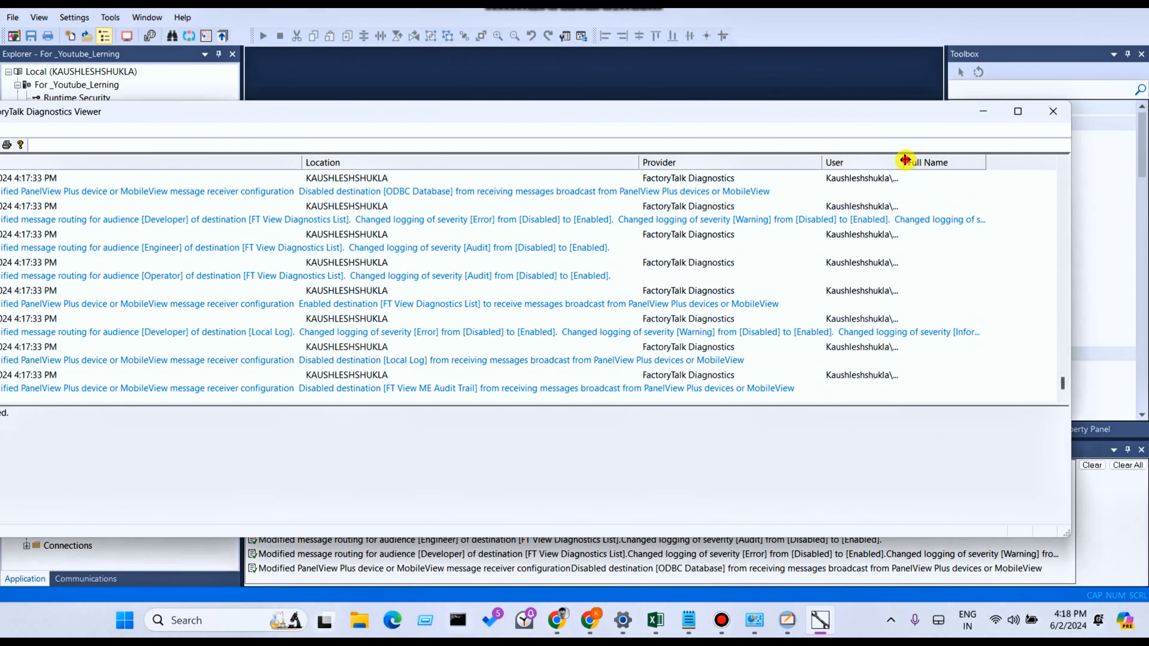
left_click_drag(905, 159, 991, 165)
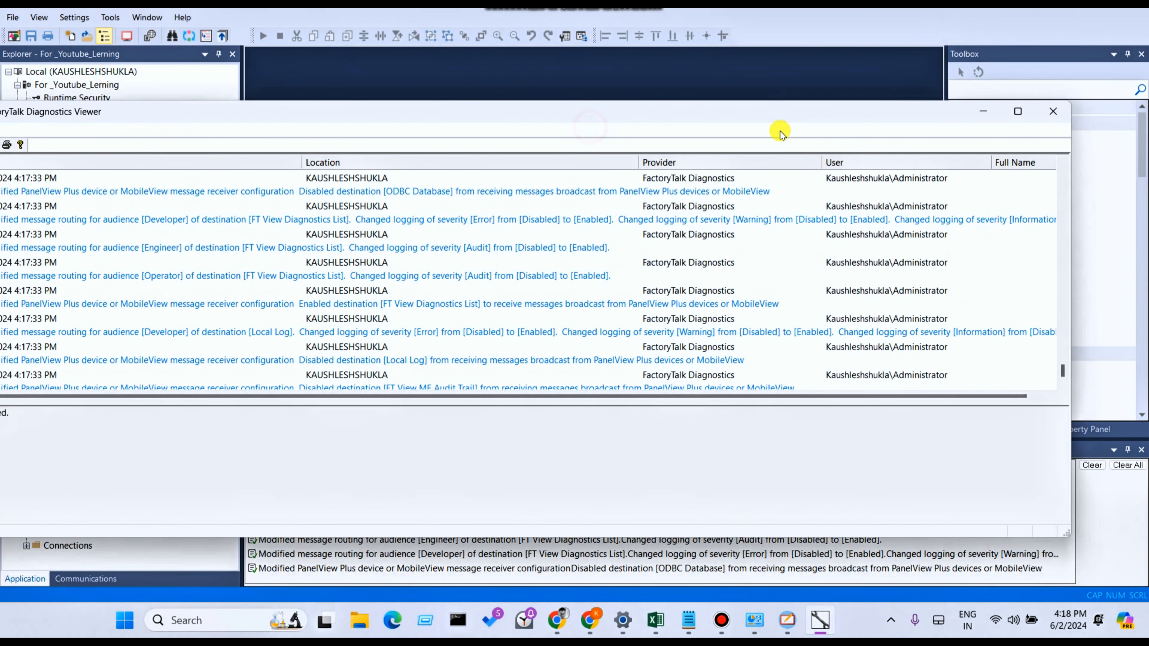
left_click_drag(428, 114, 644, 119)
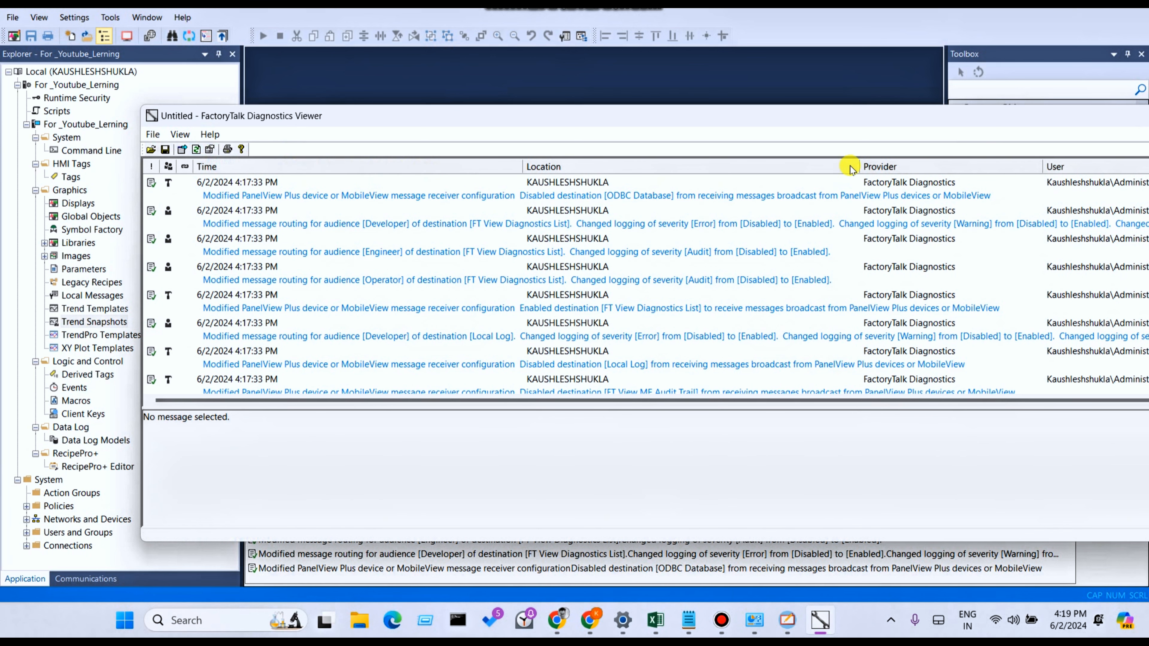
left_click_drag(838, 121, 524, 148)
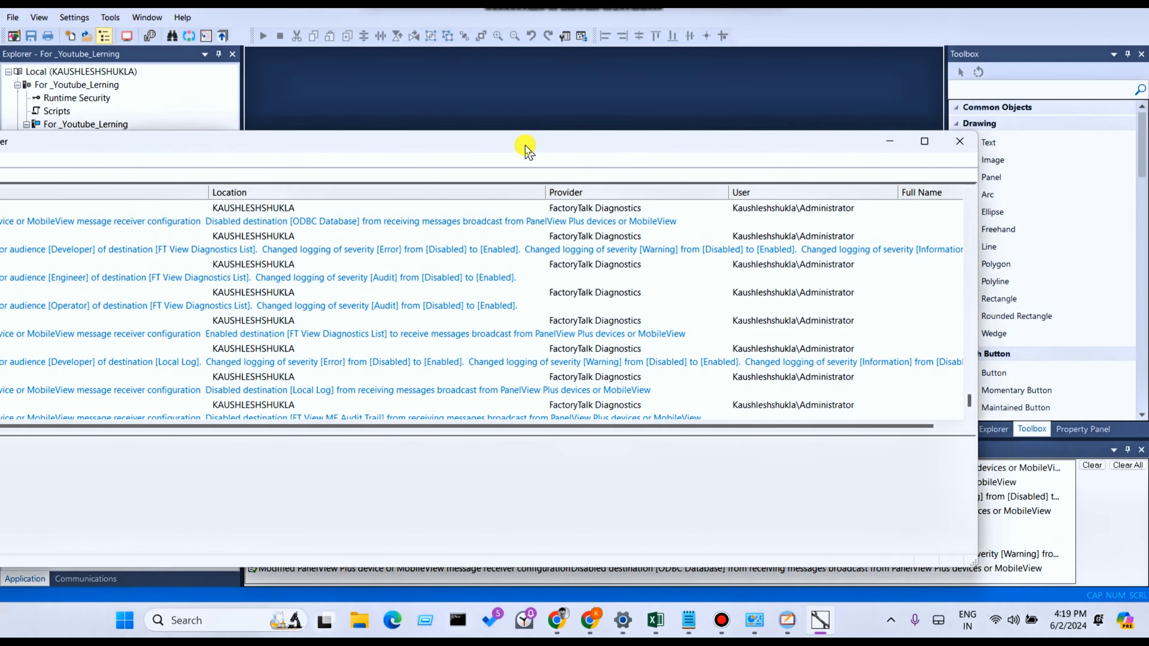
- Close the Diagnostics Viewer and save its configuration as Erroe.ftd in the Rockwell folder
left_click(962, 144)
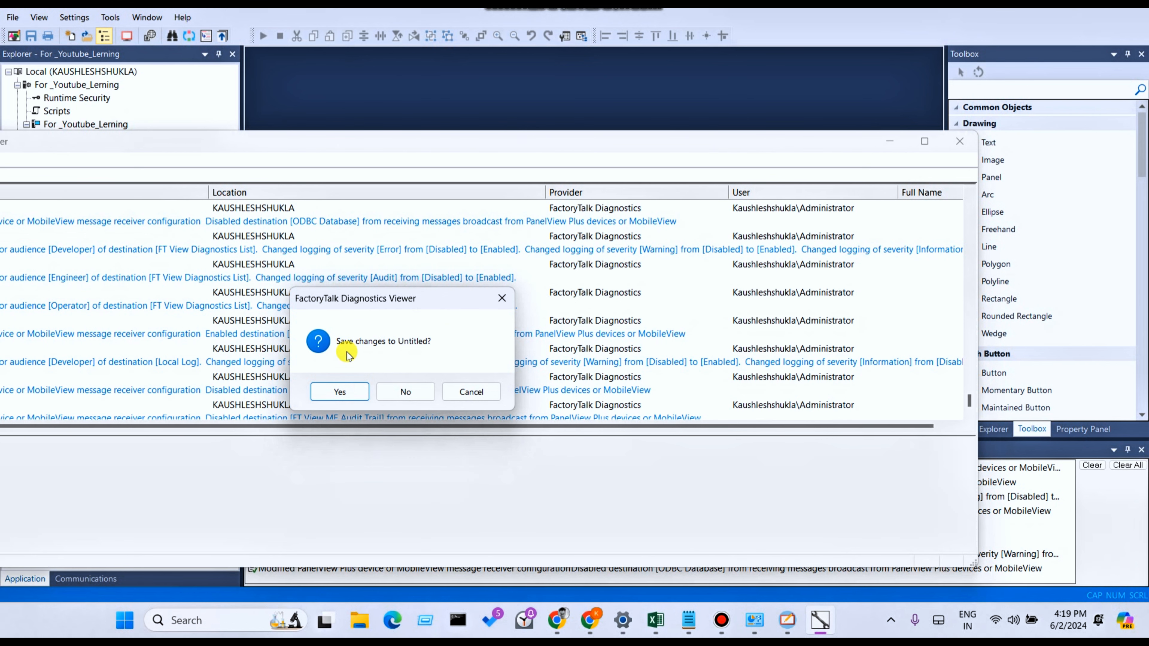
left_click(339, 390)
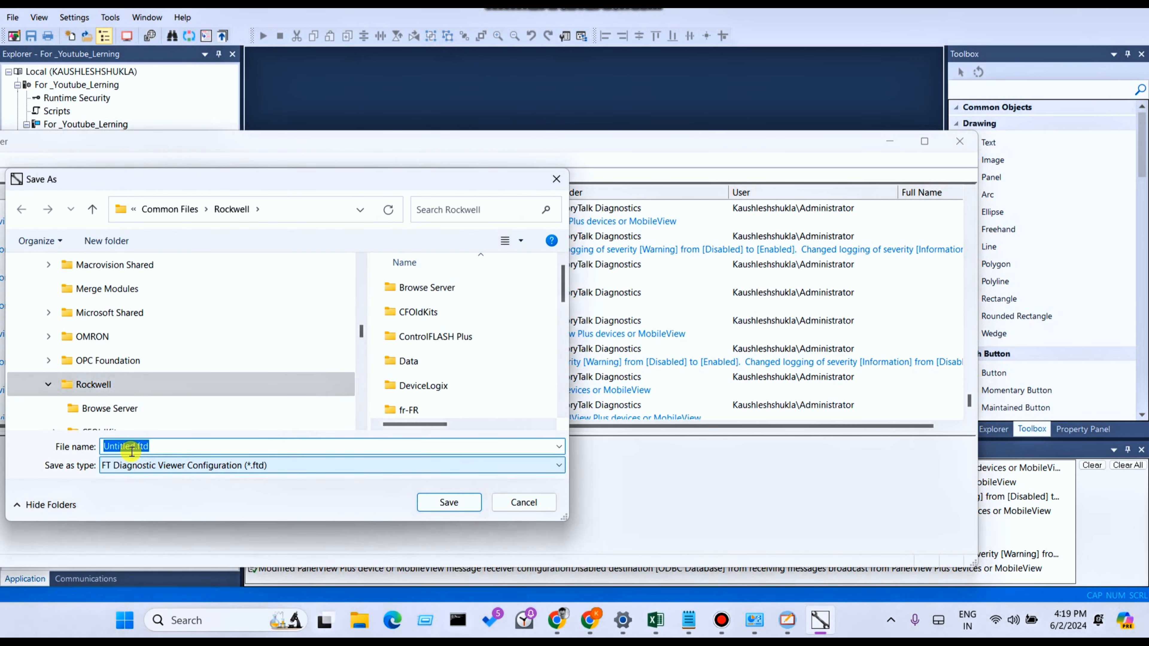
left_click_drag(135, 448, 90, 446)
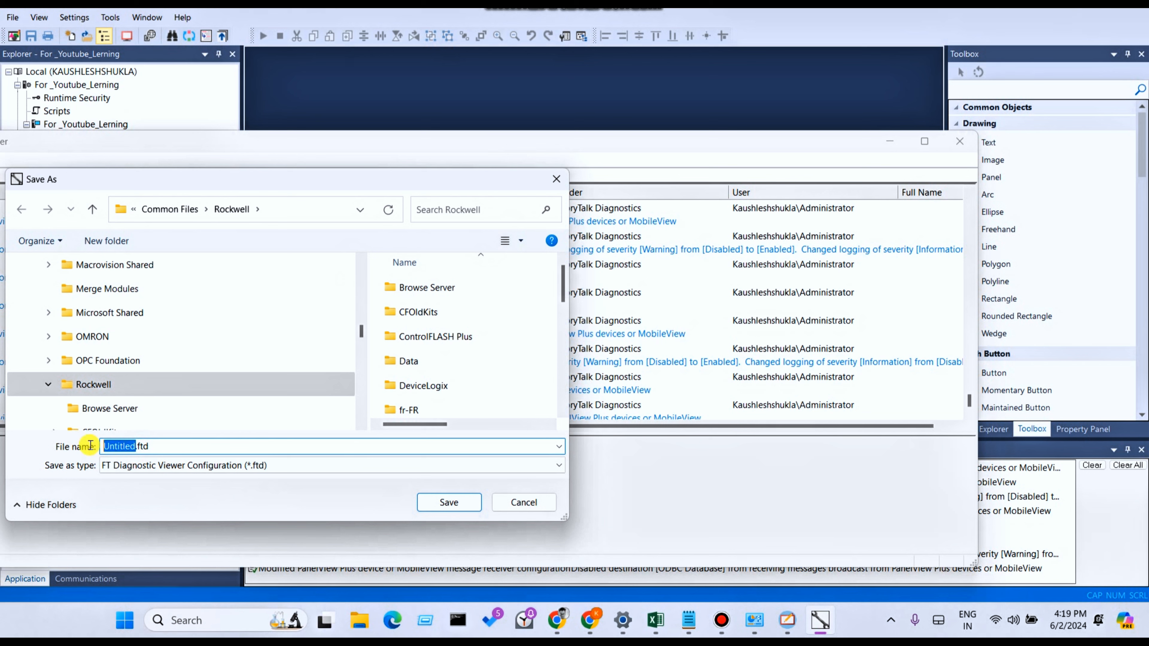
type("Errer")
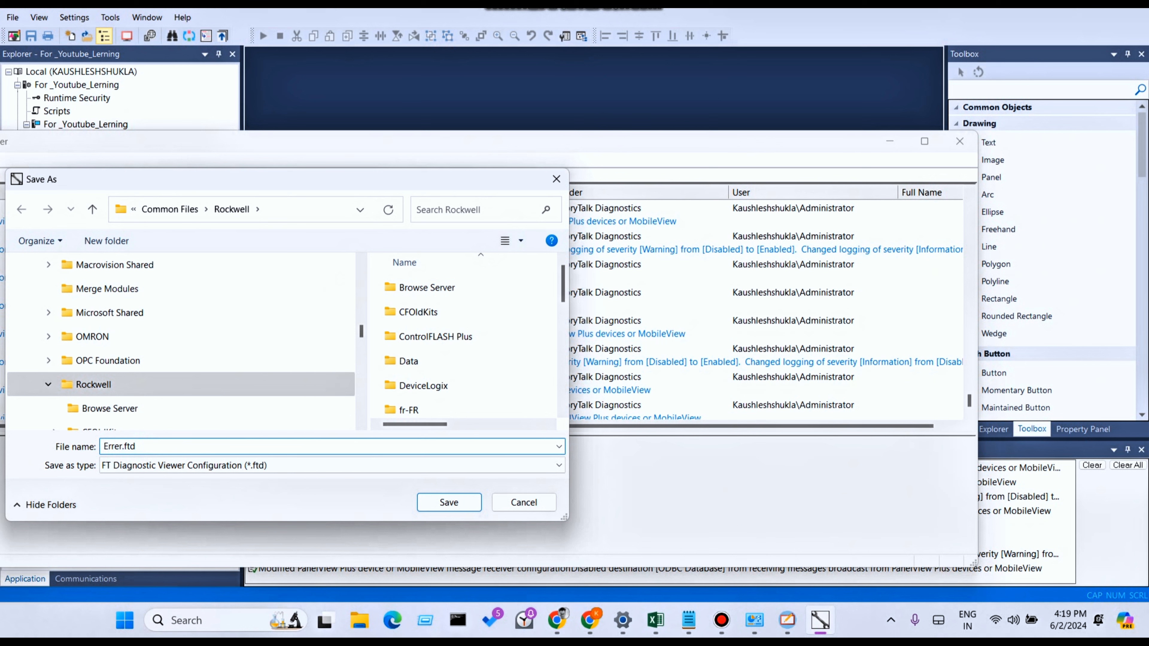
key("BackSpace")
key("BackSpace")
key("BackSpace")
key("BackSpace")
type("rroe")
key("Return")
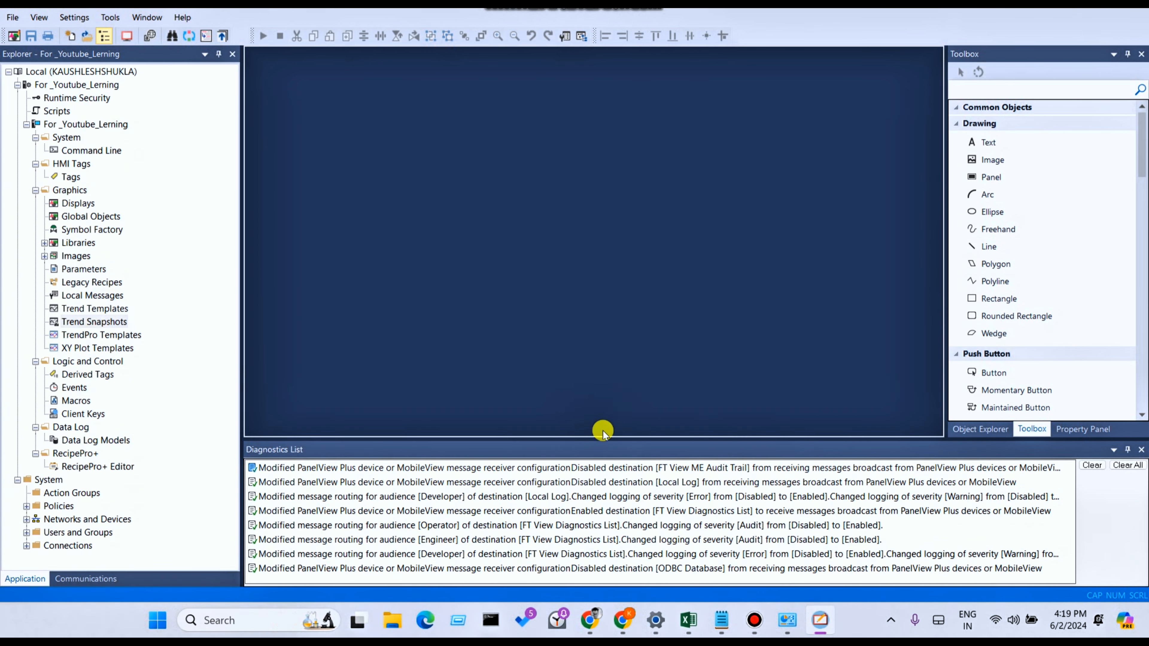
- Open the Application Manager to view the configurable application types, then close the selection dialog
left_click(110, 17)
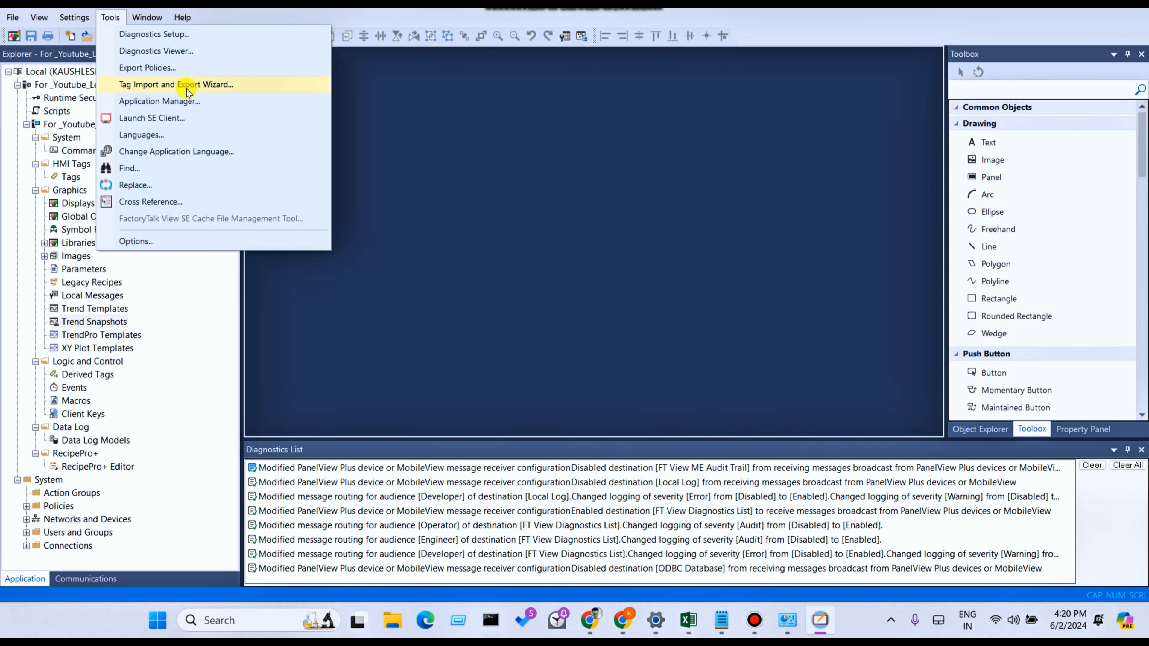
left_click(163, 101)
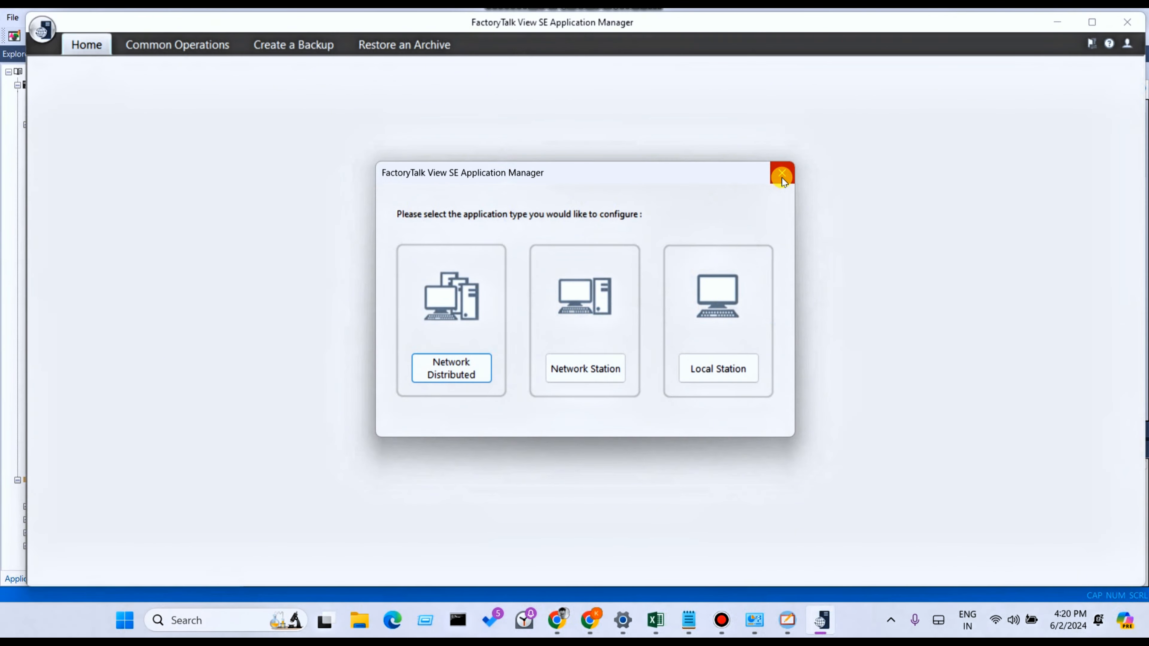
left_click(782, 179)
- Examine the graphic library location in the general Options, including its folder browser, and cancel the folder selection
left_click(111, 18)
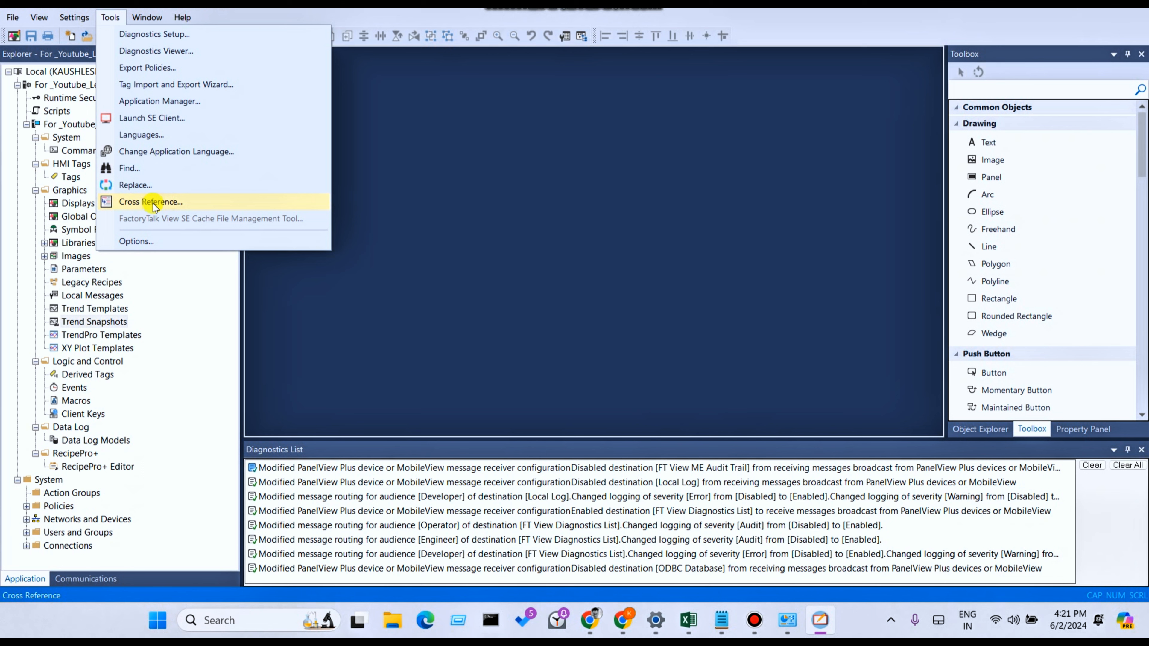
left_click(146, 243)
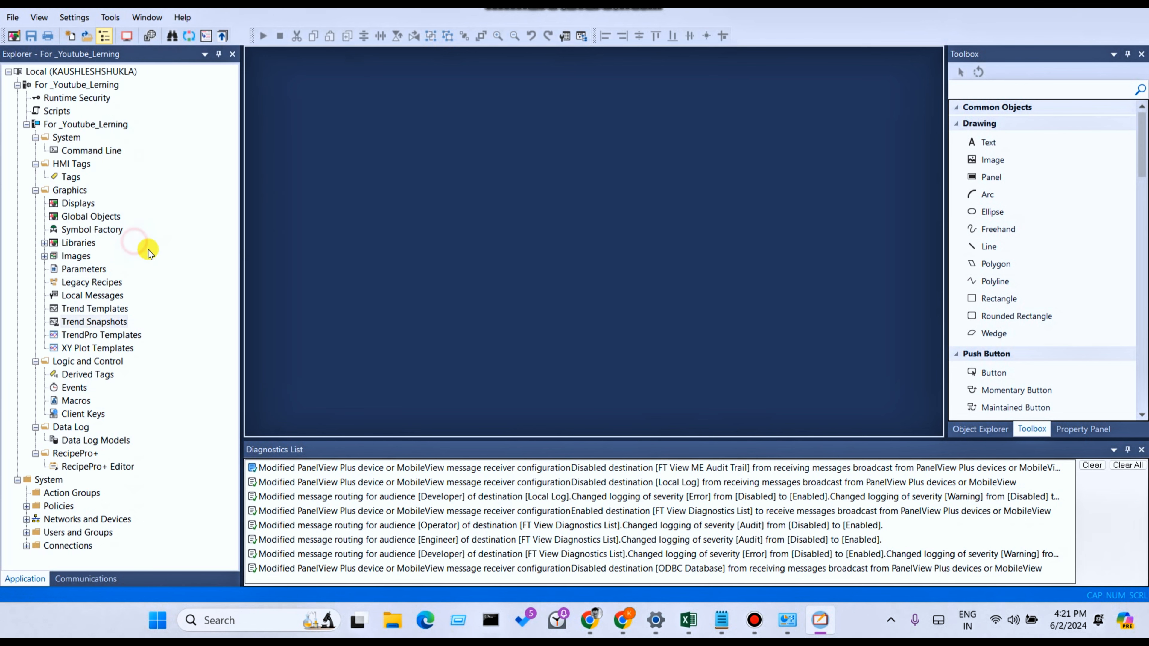
left_click_drag(540, 180, 469, 171)
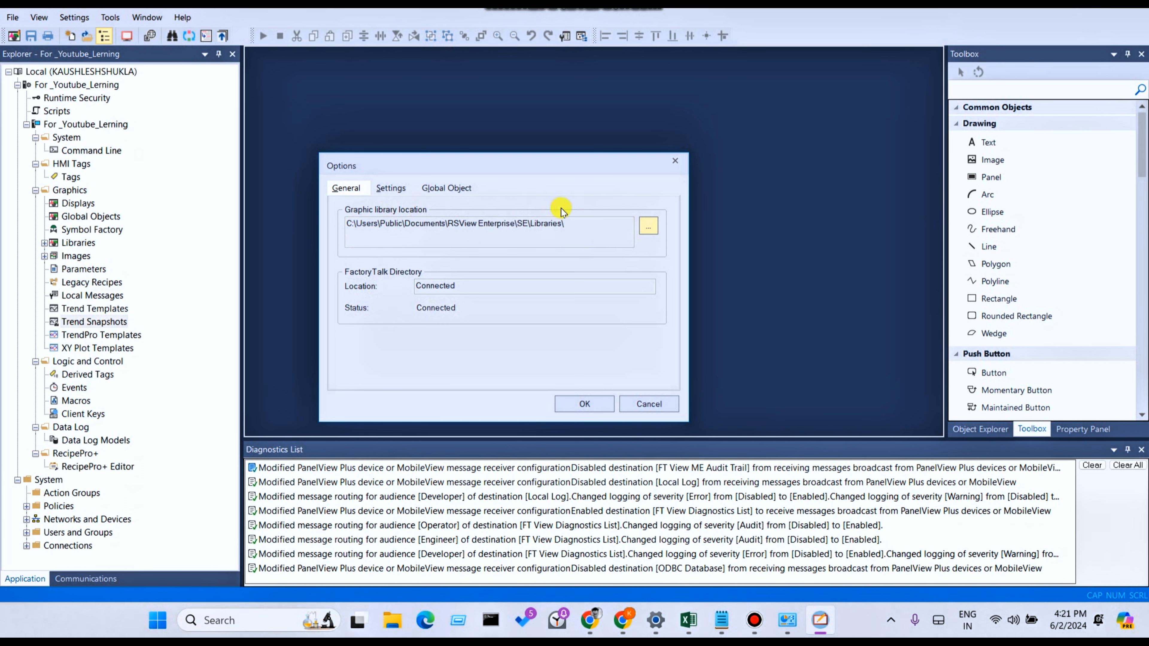
left_click_drag(570, 222, 341, 223)
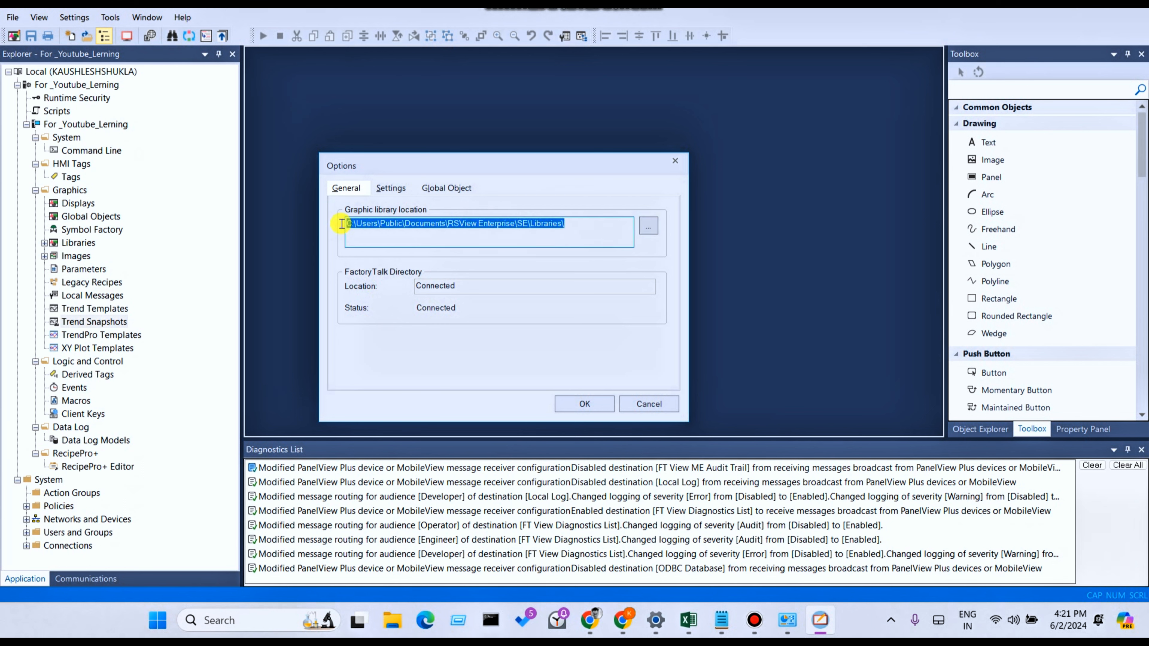
left_click(344, 226)
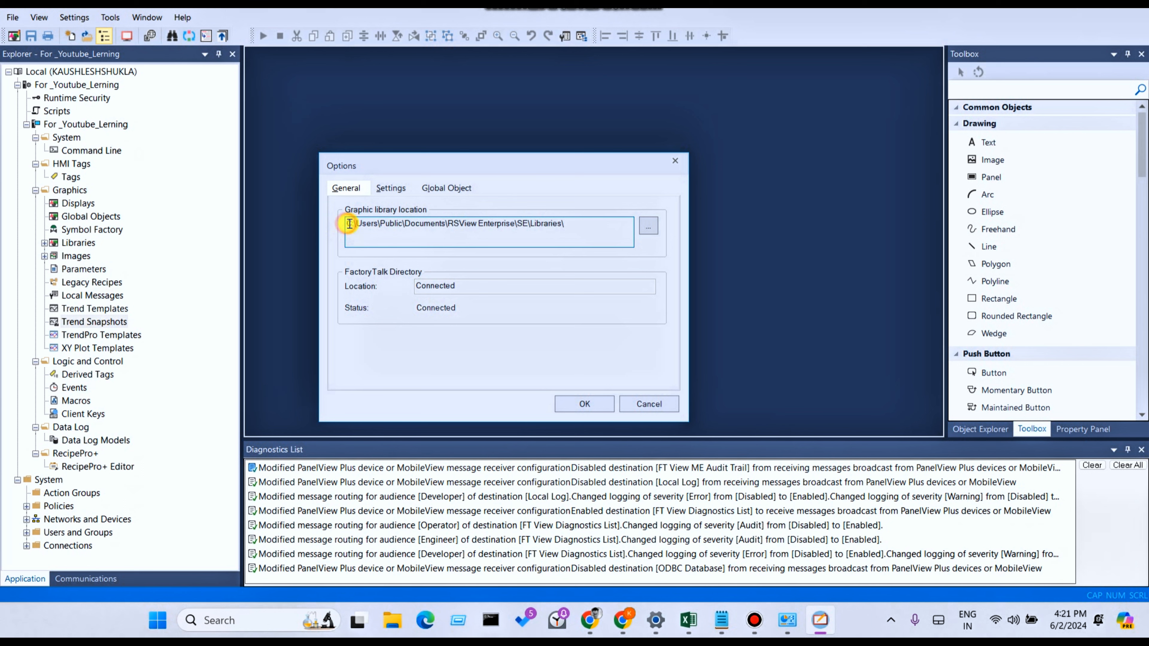
left_click_drag(347, 225, 357, 225)
left_click_drag(357, 225, 423, 222)
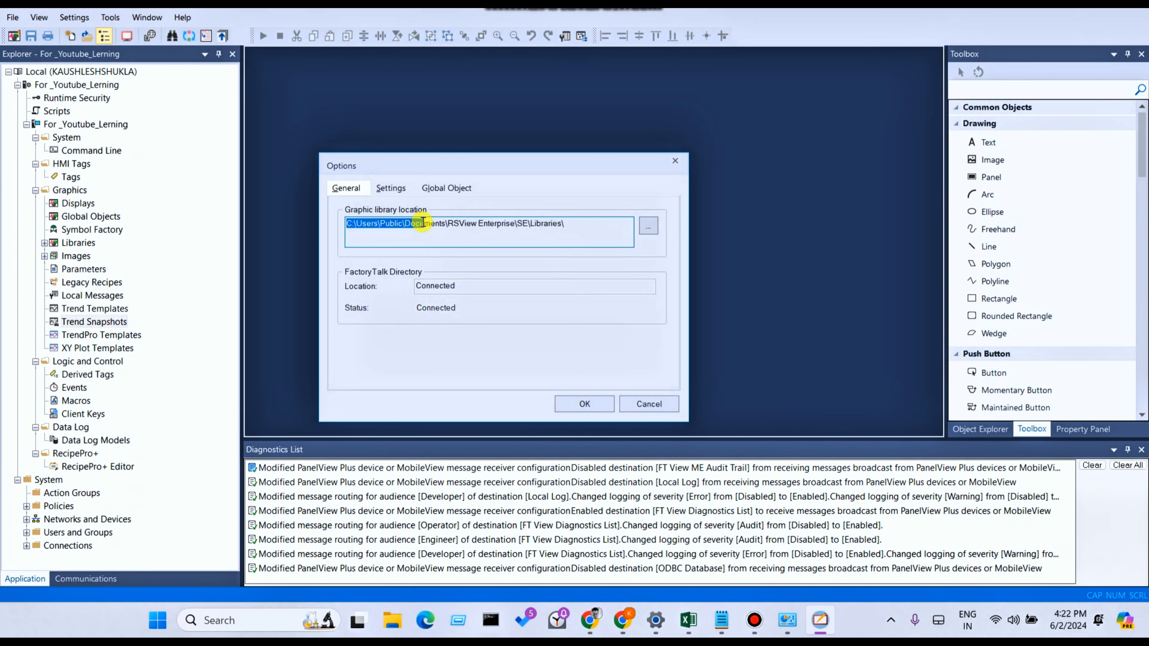
left_click_drag(424, 222, 568, 219)
left_click(354, 224)
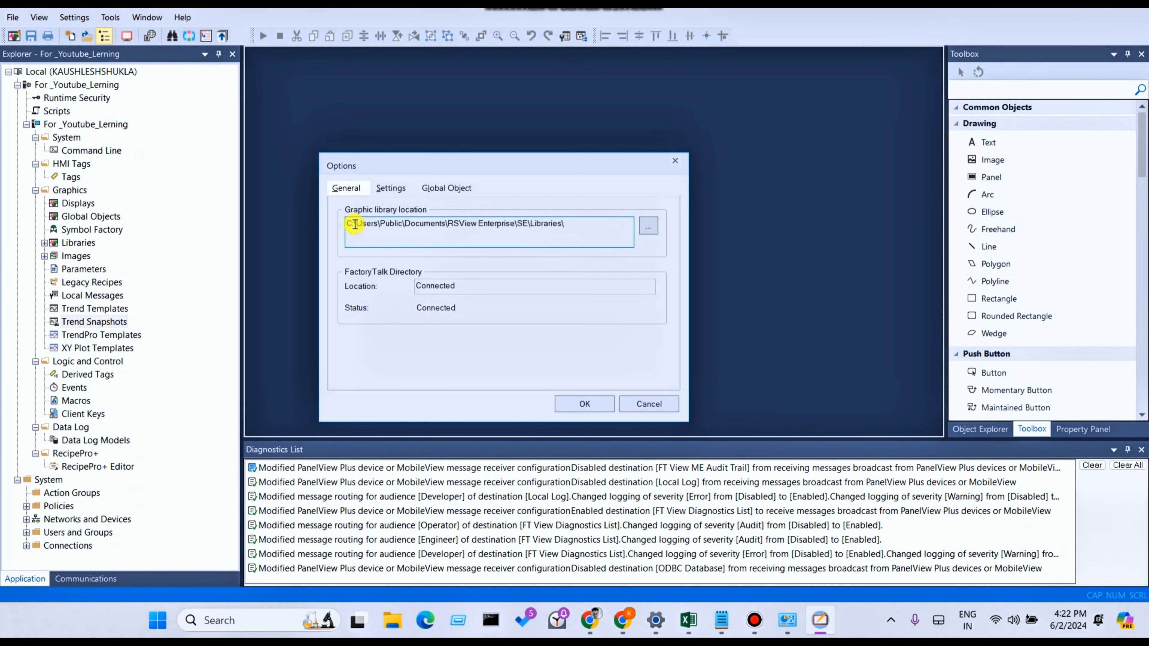
left_click_drag(354, 224, 565, 224)
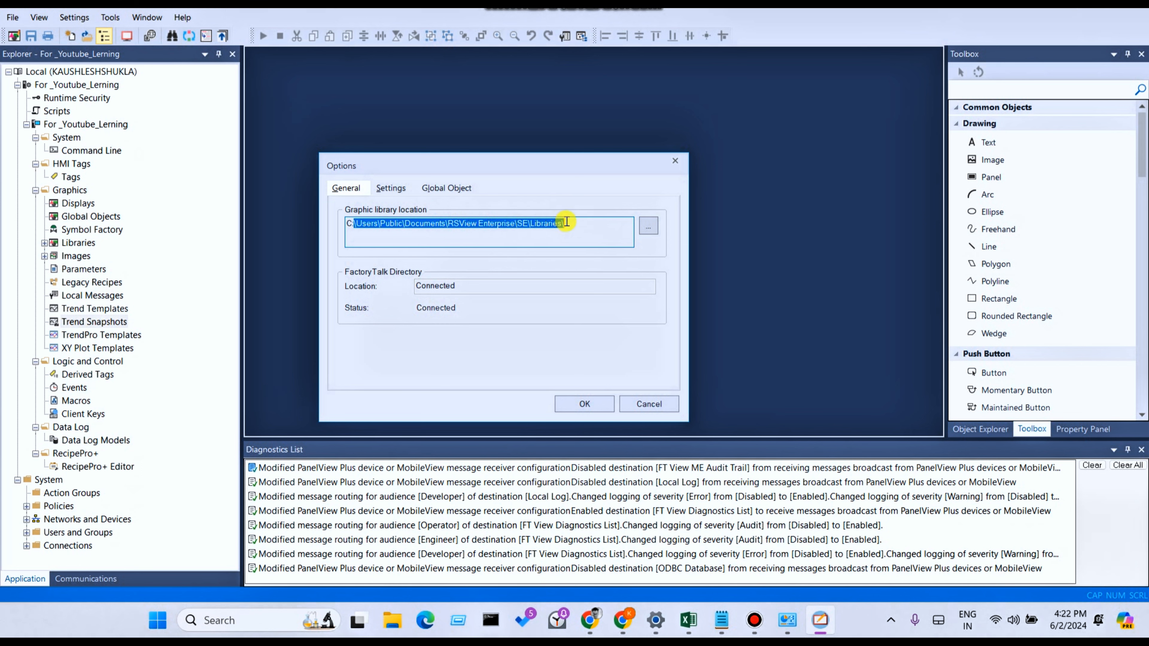
left_click(648, 226)
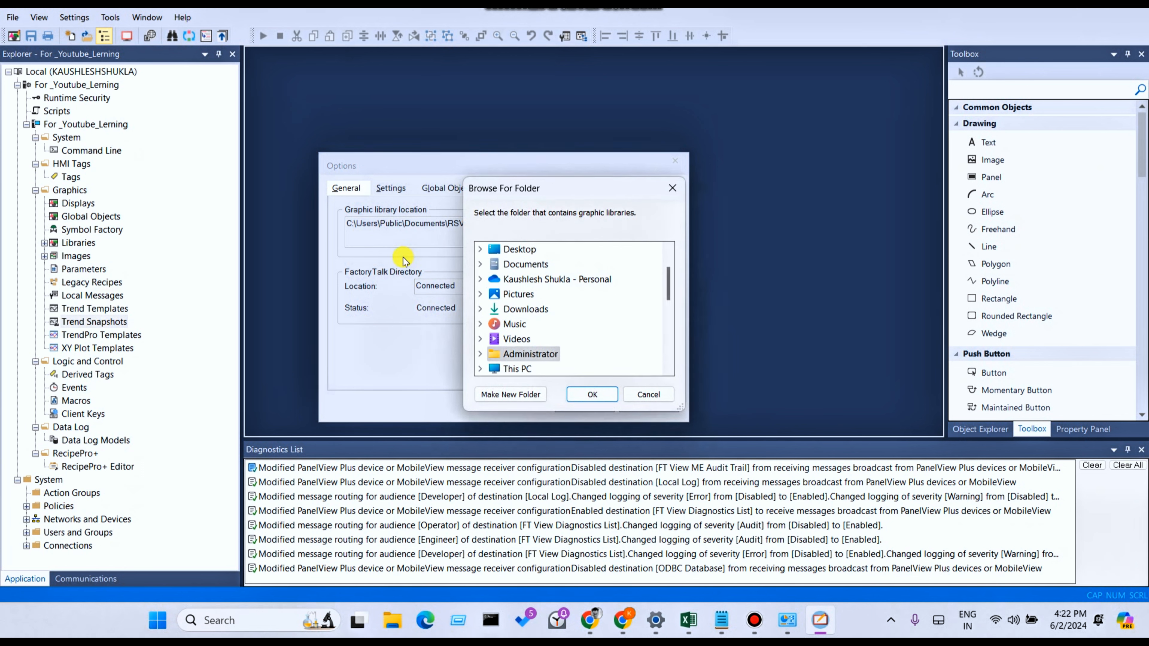
left_click(651, 395)
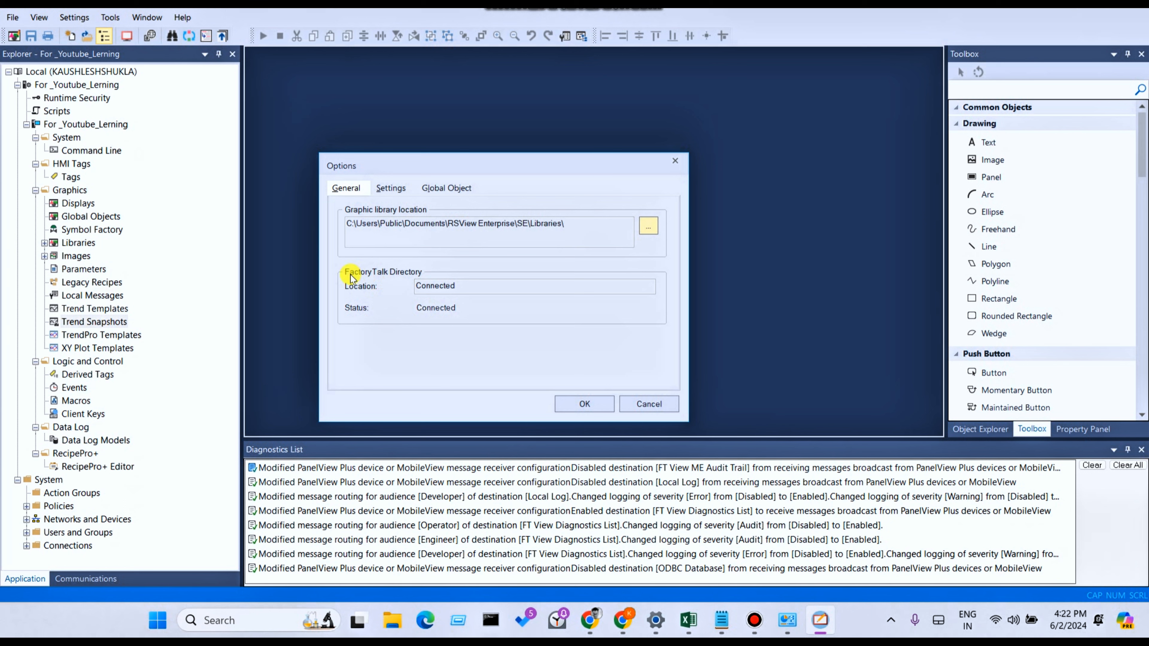
- Check the FactoryTalk Directory location and status in the general Options
left_click(477, 289)
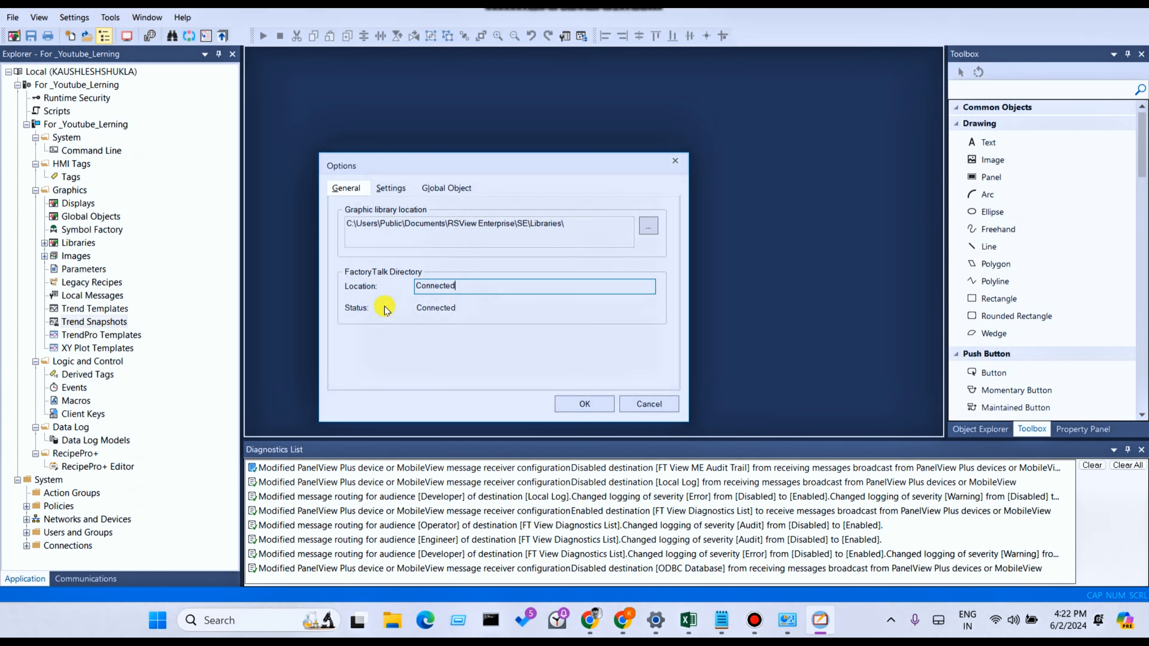
left_click(479, 310)
left_click(471, 285)
left_click(466, 308)
left_click(464, 287)
left_click(462, 308)
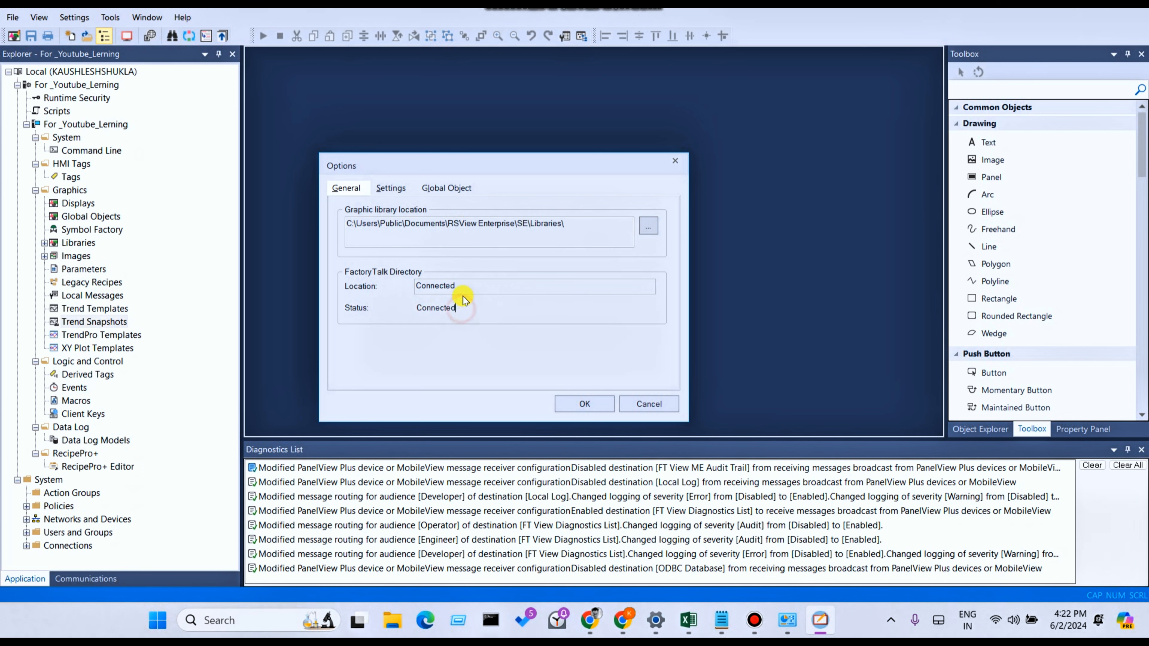
left_click(463, 286)
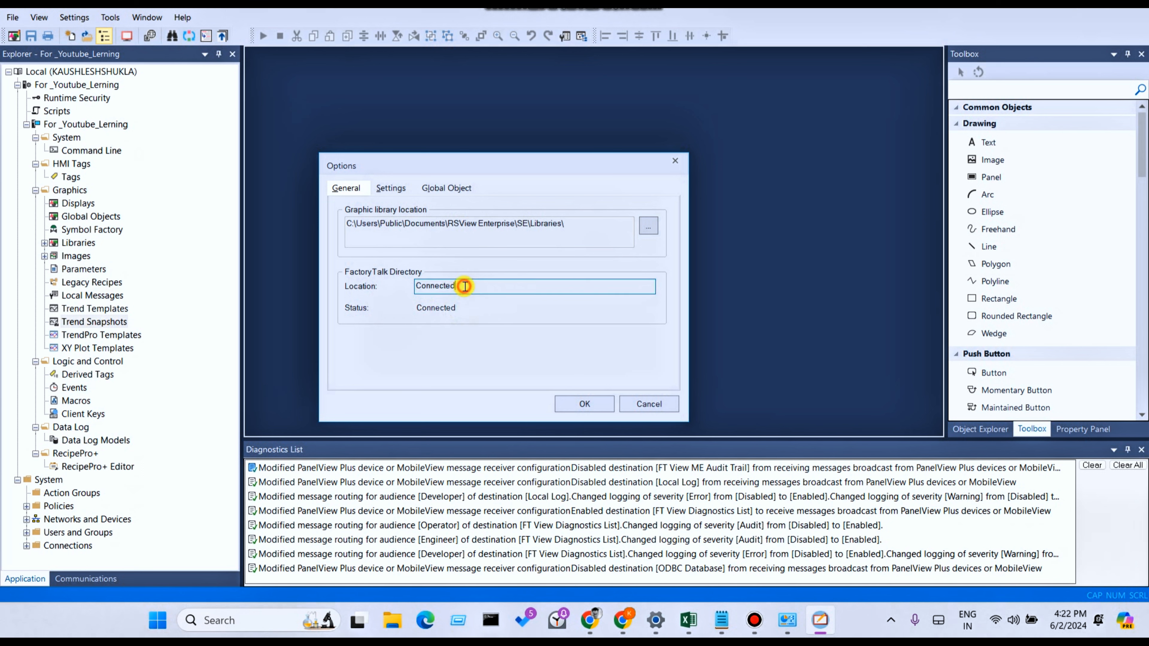
left_click(457, 308)
- Review the Graphic Object Settings and the Global Object runtime optimization options
left_click(404, 190)
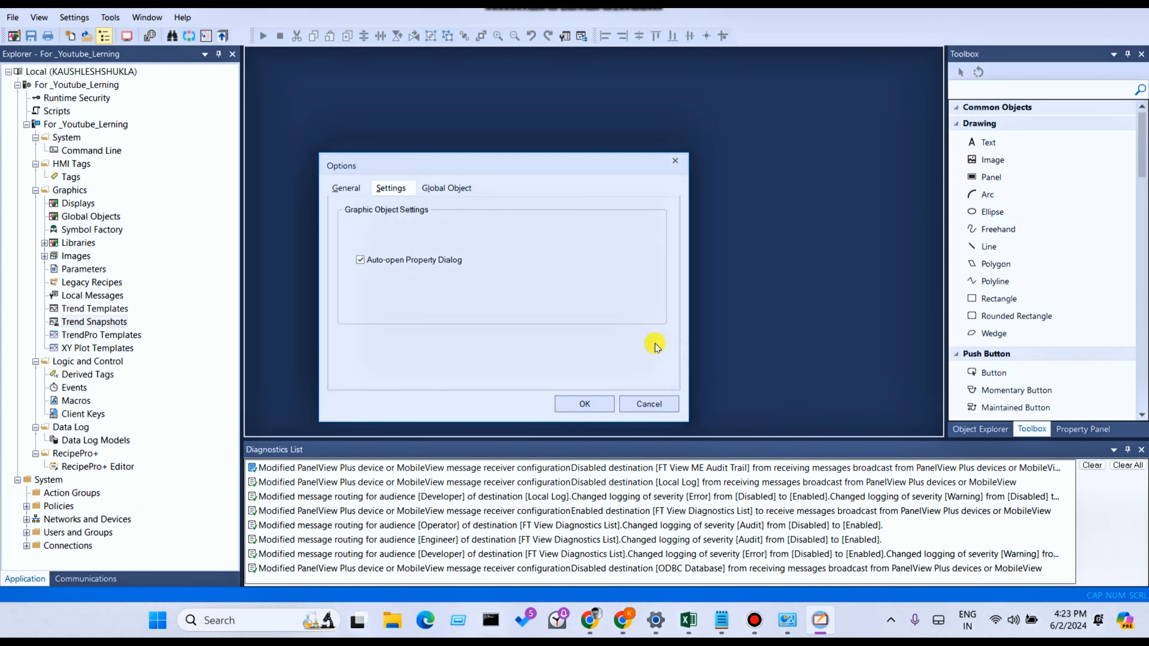
left_click(455, 186)
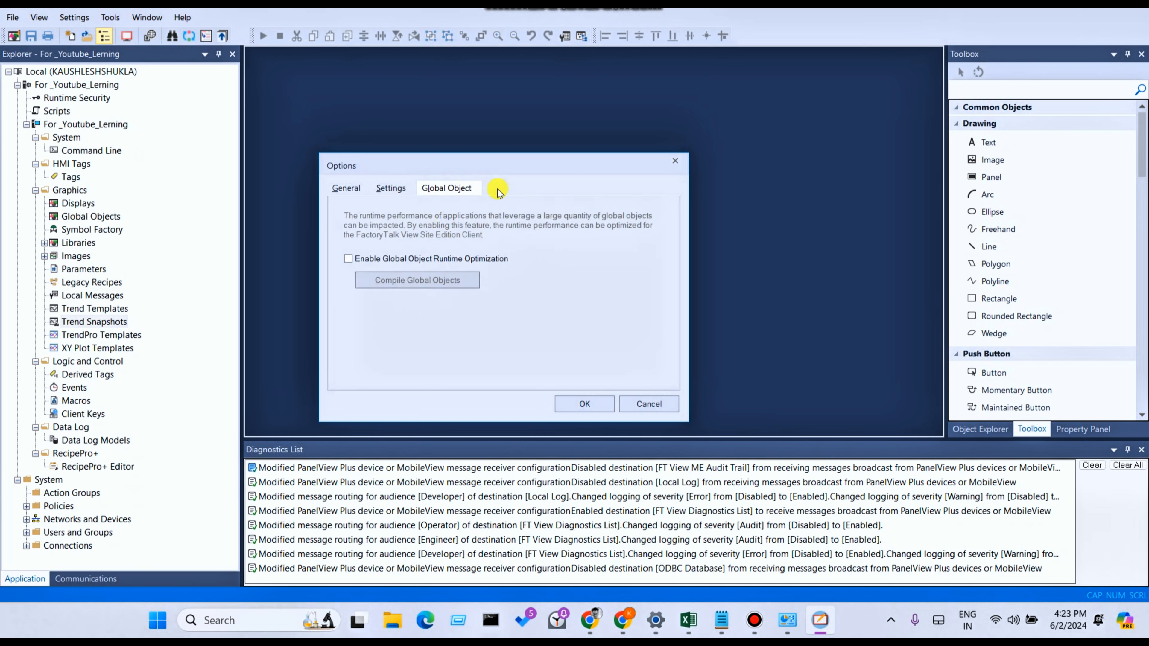